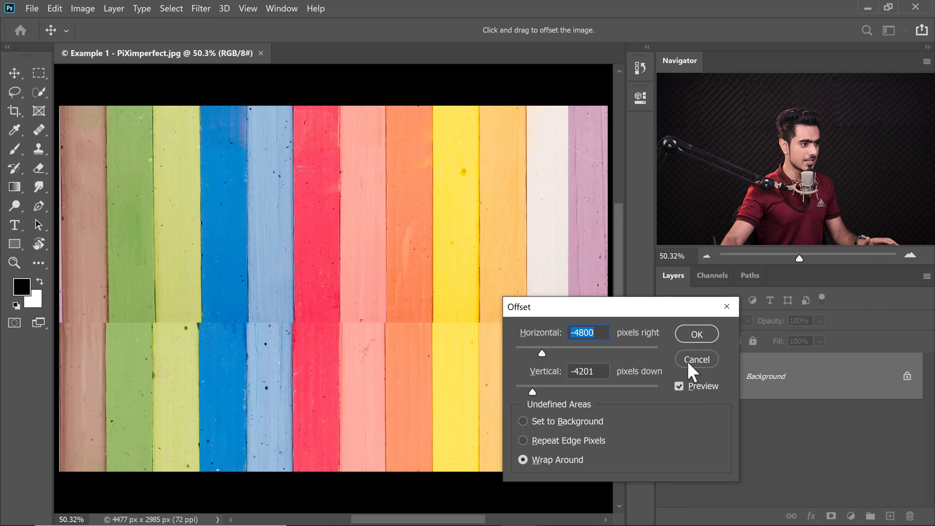
Straighten the image along the vertical edge between the lime and dark blue planks, and apply the crop
left_click(689, 360)
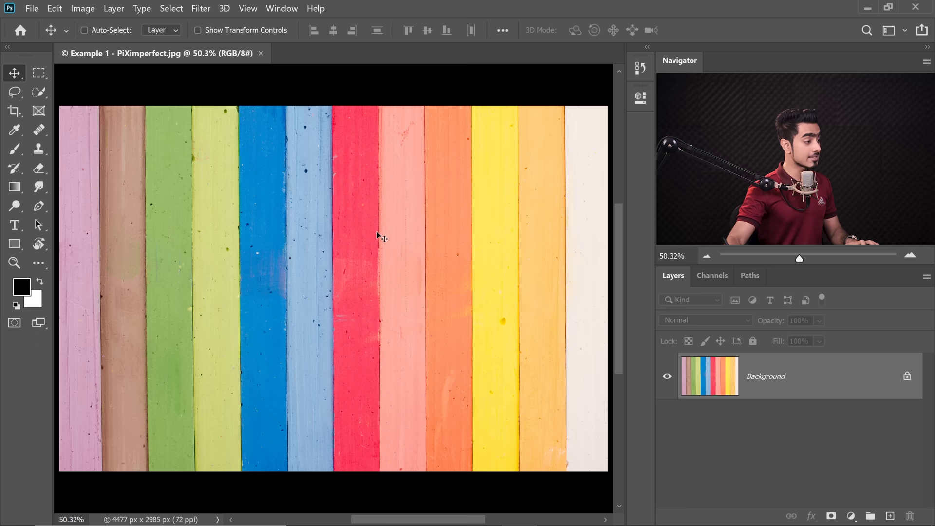
key("c")
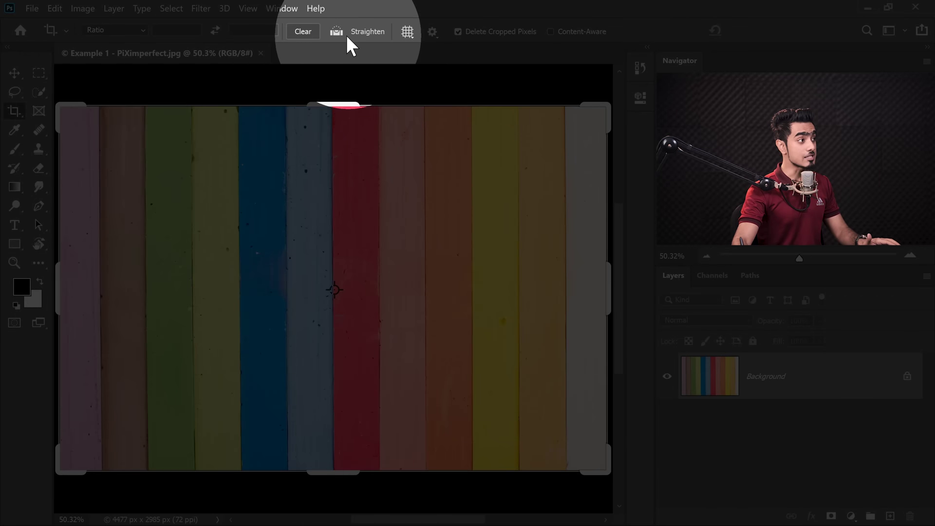
left_click(336, 32)
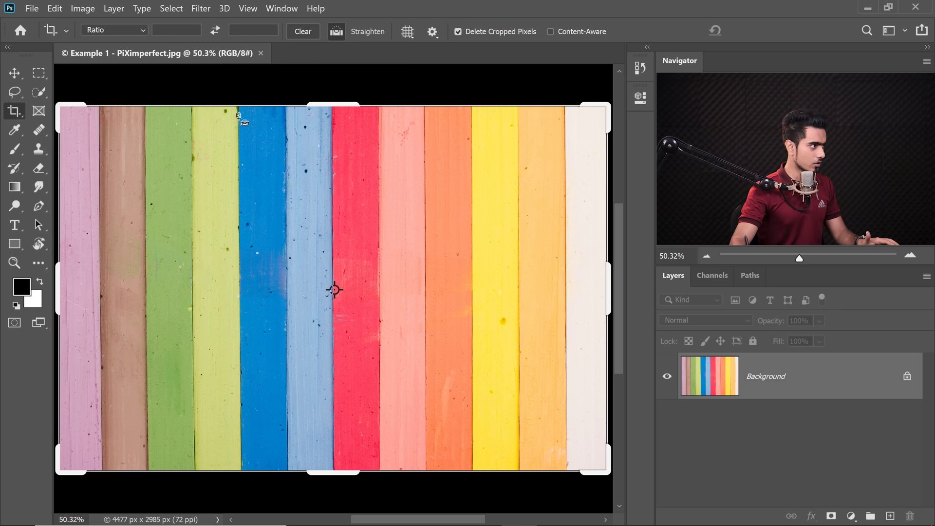
left_click_drag(239, 115, 241, 466)
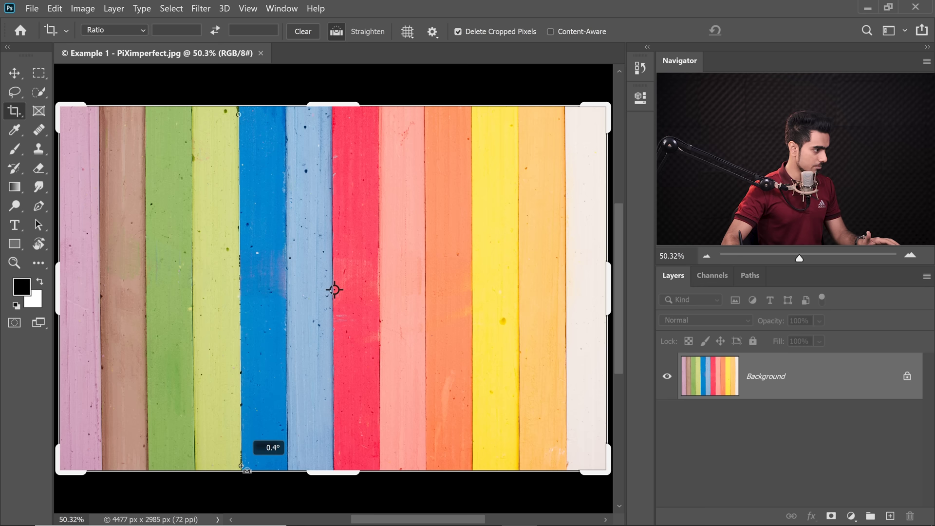
left_click_drag(242, 467, 242, 468)
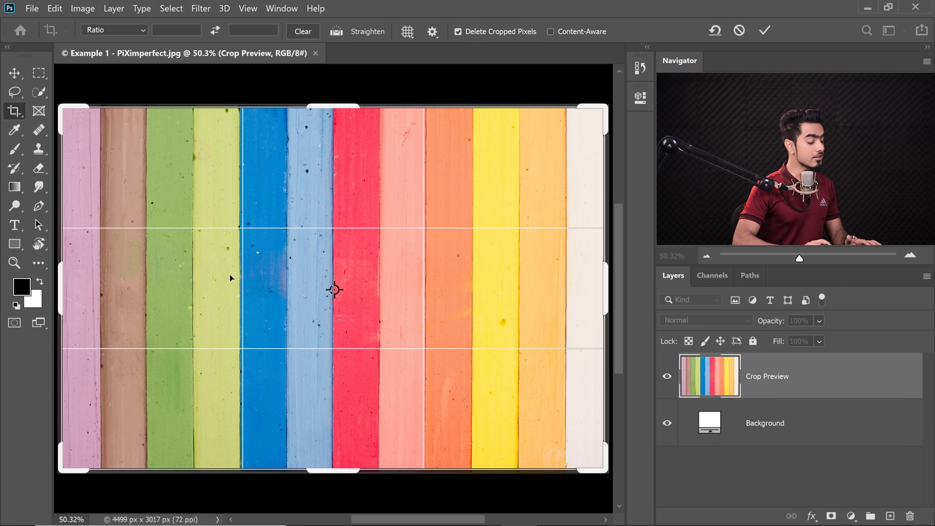
key("Return")
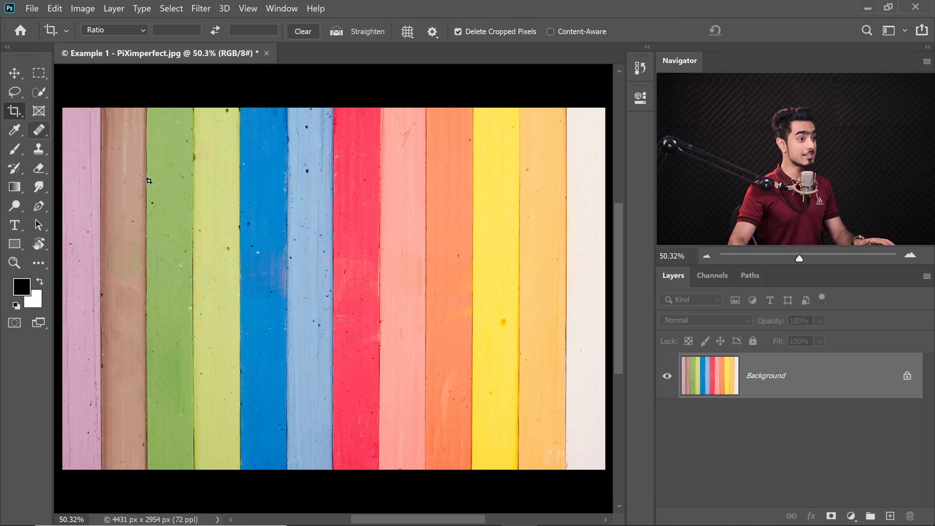
Bring the crop's left boundary in to the edge of the brown plank so the purple plank is excluded
left_click(323, 264)
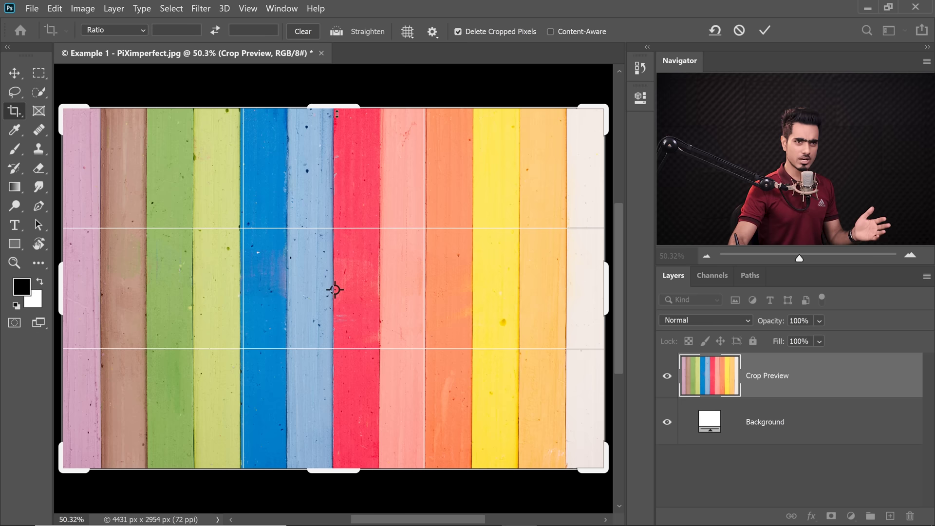
left_click_drag(88, 169, 94, 186)
left_click_drag(221, 501, 478, 221)
left_click_drag(311, 249, 274, 314)
scroll(279, 322, "up", 3)
scroll(278, 295, "up", 1)
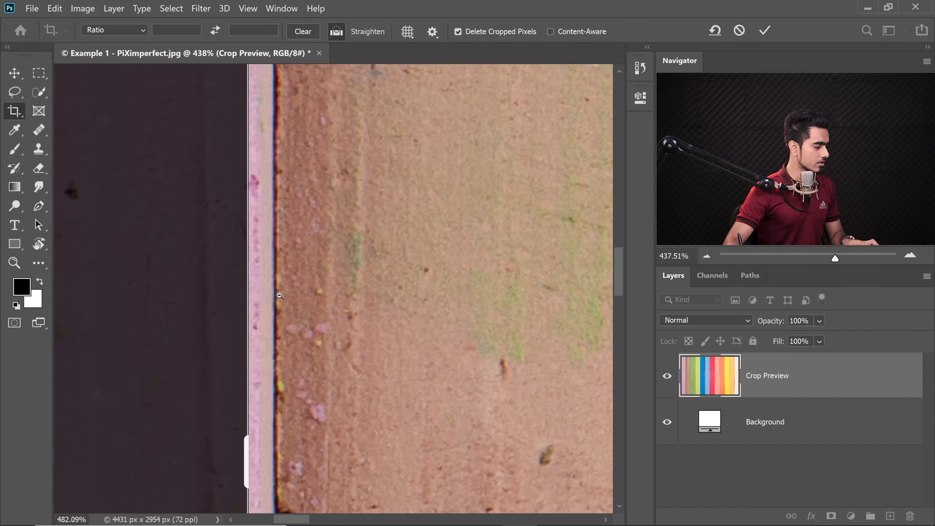
left_click_drag(247, 440, 259, 442)
left_click_drag(211, 117, 229, 380)
left_click_drag(238, 107, 242, 370)
left_click_drag(261, 120, 239, 385)
left_click_drag(239, 115, 230, 240)
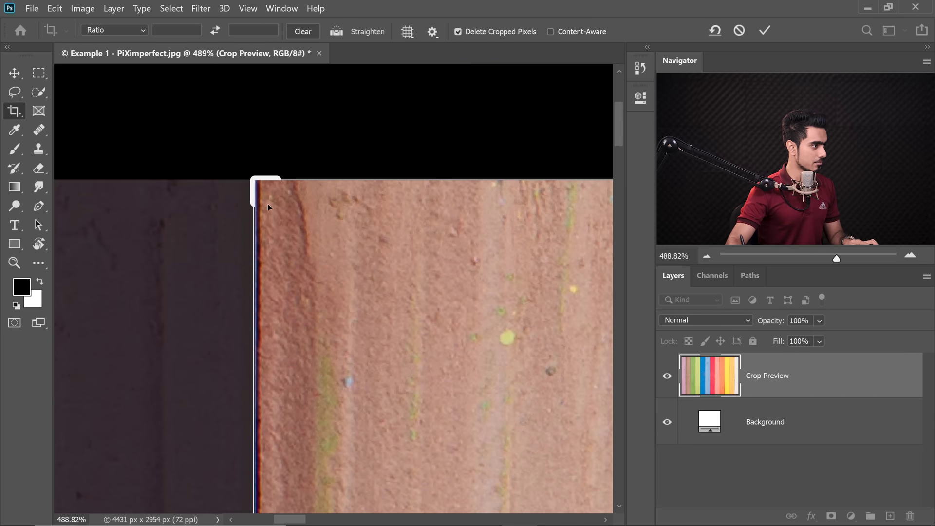
Fine-tune the left crop boundary against the brown plank's edge, checking it from the upper corner downward
scroll(268, 208, "up", 3)
left_click_drag(249, 185, 249, 184)
left_click_drag(322, 234, 267, 251)
left_click_drag(355, 344, 311, 107)
left_click_drag(234, 265, 281, 270)
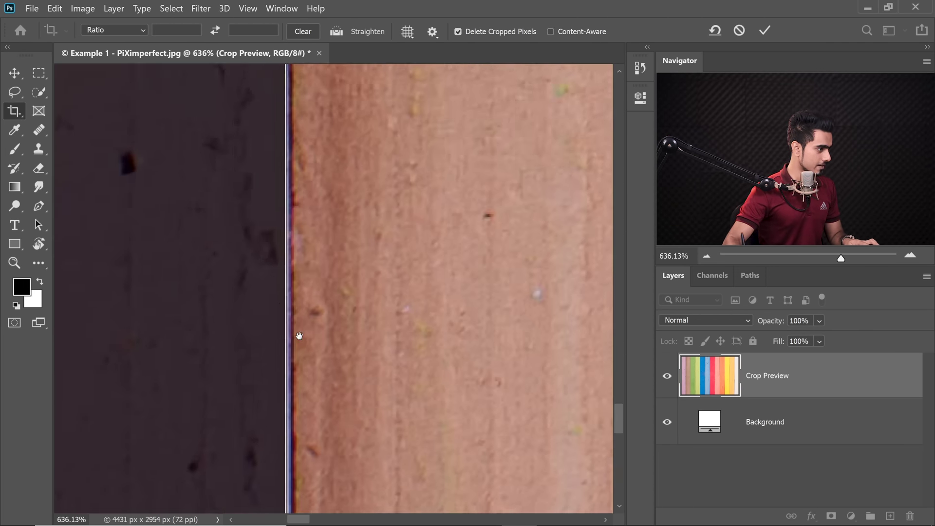
left_click_drag(300, 347, 247, 314)
left_click_drag(251, 419, 255, 417)
left_click_drag(326, 317, 286, 314)
Bring the crop's right boundary in to the edge of the light orange plank, excluding the white plank
left_click_drag(368, 288, 86, 353)
left_click_drag(558, 243, 98, 335)
left_click_drag(495, 274, 83, 318)
left_click_drag(532, 281, 48, 276)
left_click_drag(234, 234, 314, 351)
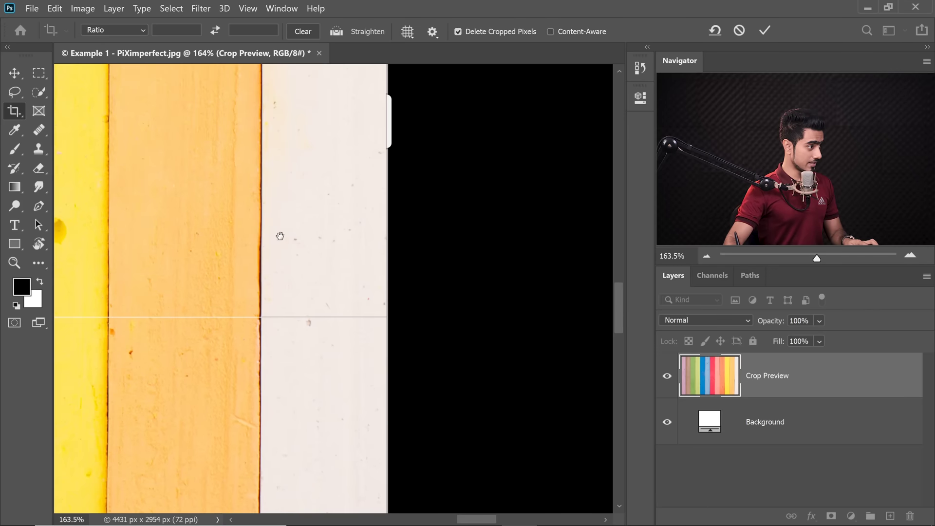
left_click_drag(394, 277, 326, 261)
scroll(359, 268, "up", 5)
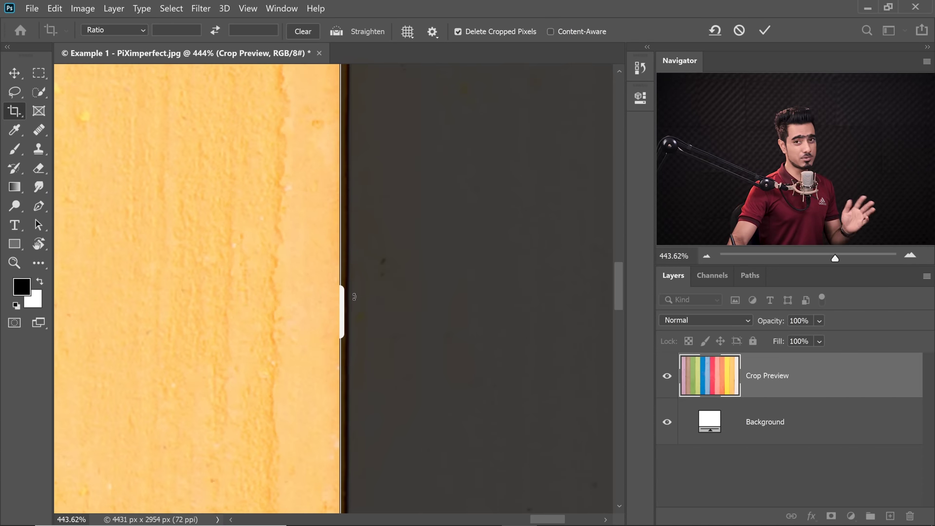
left_click_drag(336, 296, 328, 296)
Check the right crop boundary along the light orange plank and apply the crop with Delete Cropped Pixels turned off
mouse_move(343, 161)
left_mouse_down()
mouse_move(346, 351)
mouse_move(355, 175)
left_mouse_up()
left_click_drag(411, 382, 386, 185)
left_click_drag(311, 426, 312, 244)
left_click_drag(323, 276, 349, 276)
left_click_drag(327, 244, 296, 245)
left_click_drag(333, 351, 363, 161)
left_click_drag(325, 385, 342, 387)
key("ctrl+0")
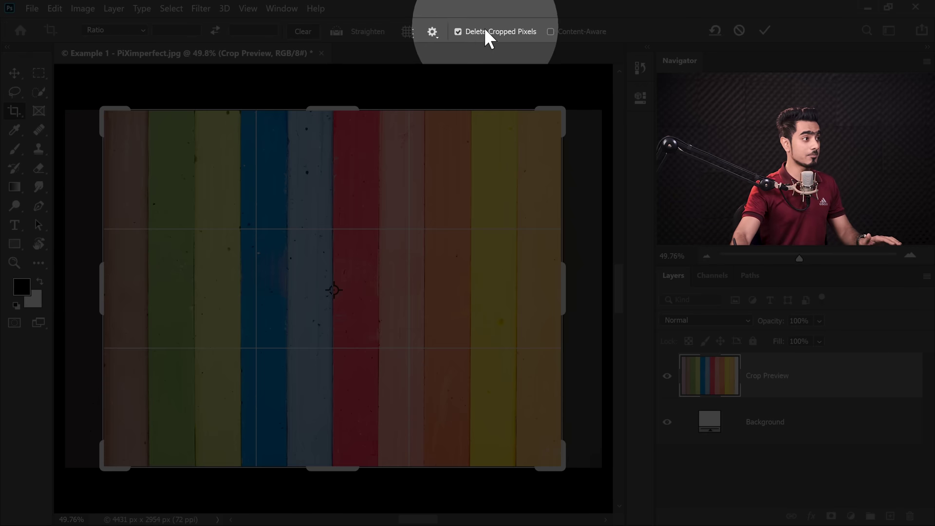
key("Return")
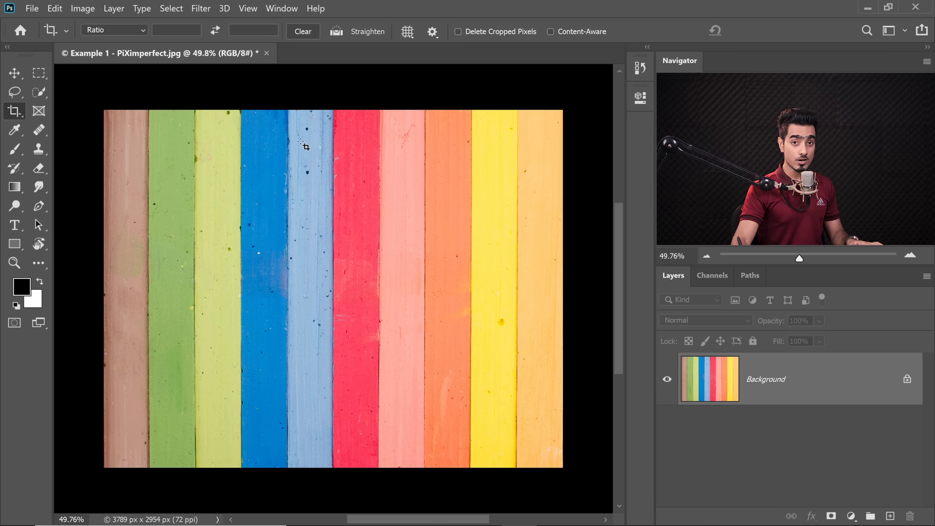
Preview the tile seams with a wrap-around Offset of about -846 px horizontal and +1726 px vertical, and cancel the filter
left_click(201, 8)
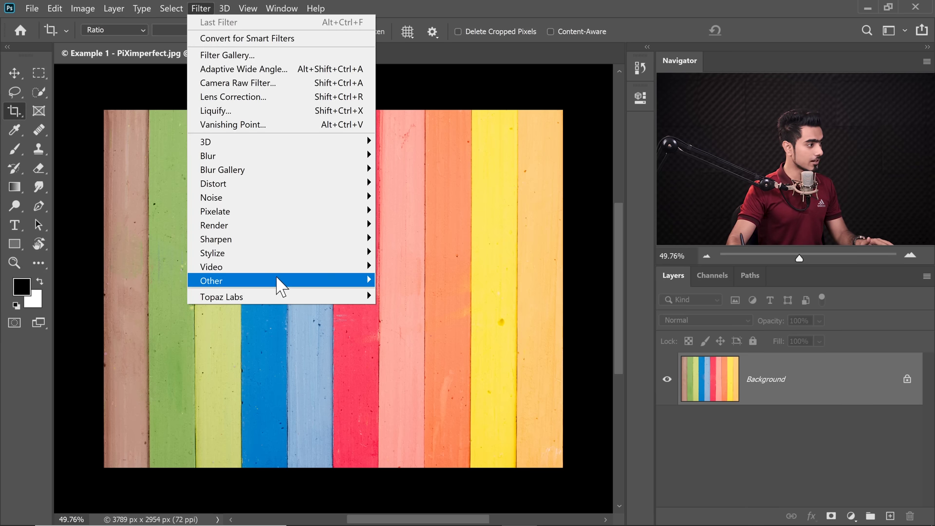
mouse_move(281, 283)
left_click(409, 350)
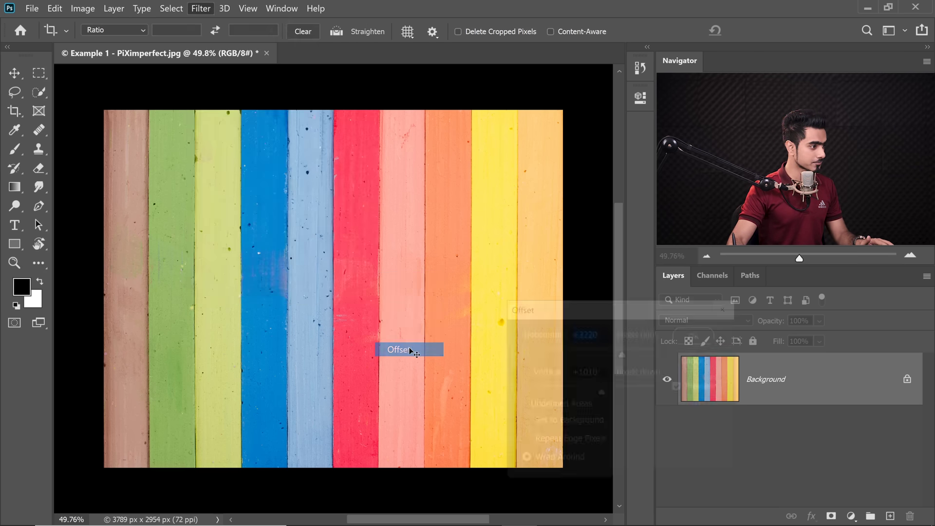
left_click(553, 350)
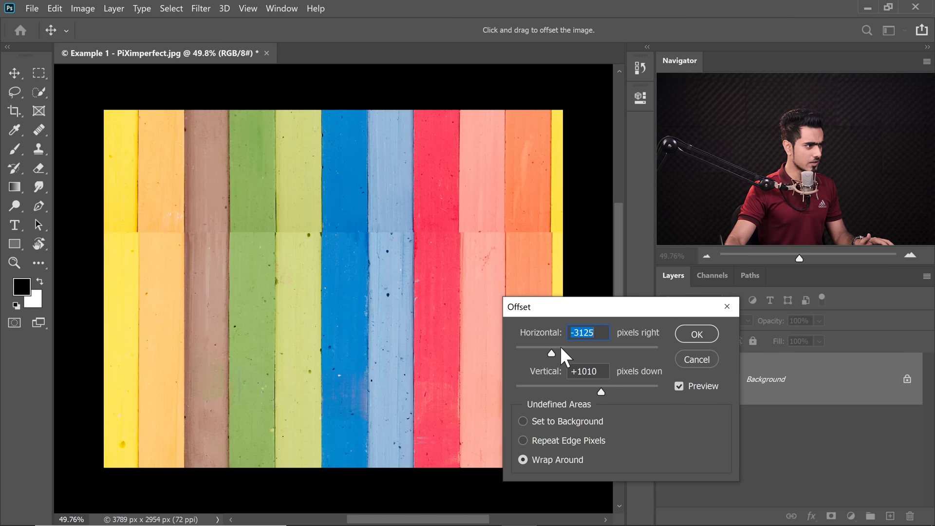
mouse_move(567, 347)
left_mouse_down()
mouse_move(601, 348)
mouse_move(541, 348)
mouse_move(578, 350)
left_mouse_up()
left_click_drag(602, 390, 611, 391)
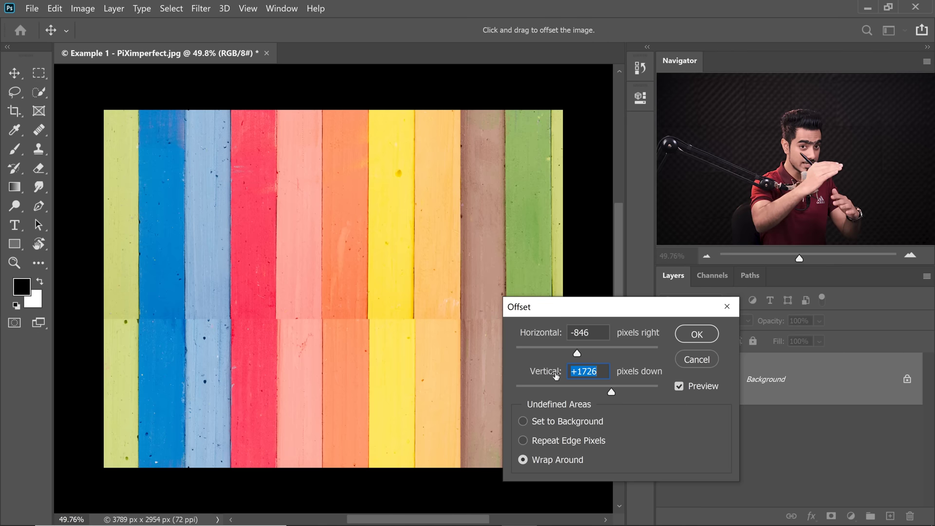
scroll(192, 327, "up", 5)
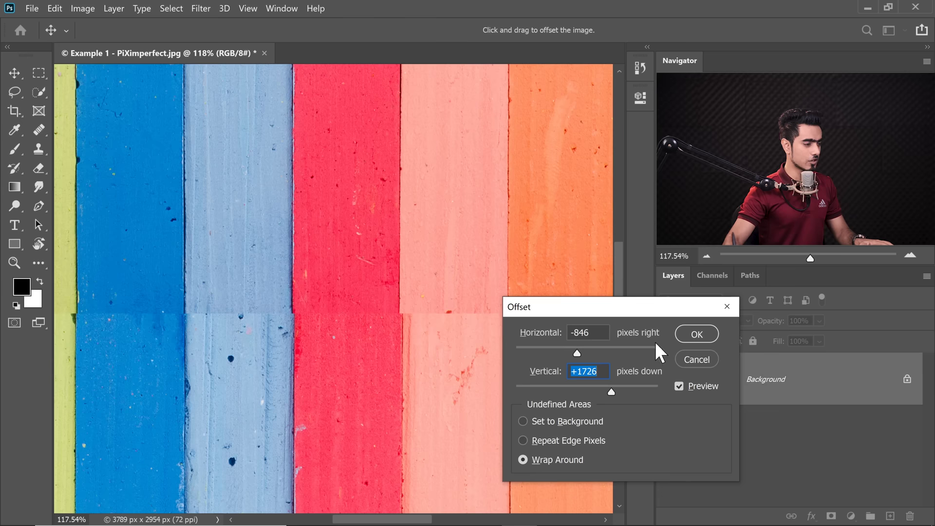
left_click(704, 362)
Switch to the Move tool and duplicate the Background layer
key("c")
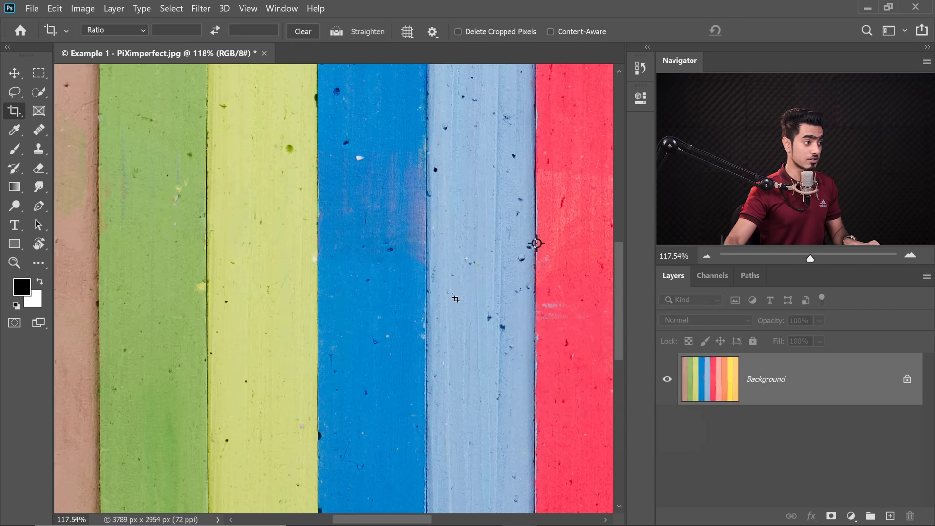
scroll(388, 284, "down", 10)
left_click(15, 73)
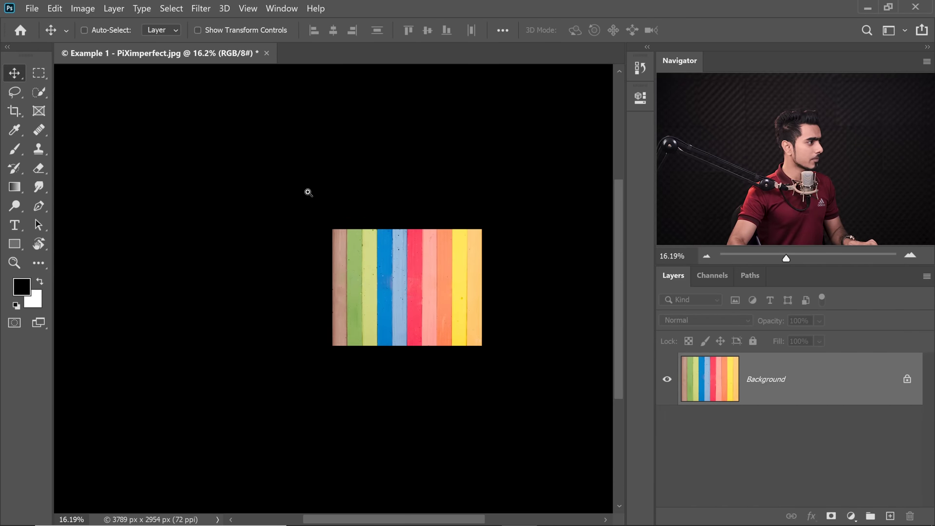
scroll(448, 275, "up", 4)
scroll(463, 281, "up", 5)
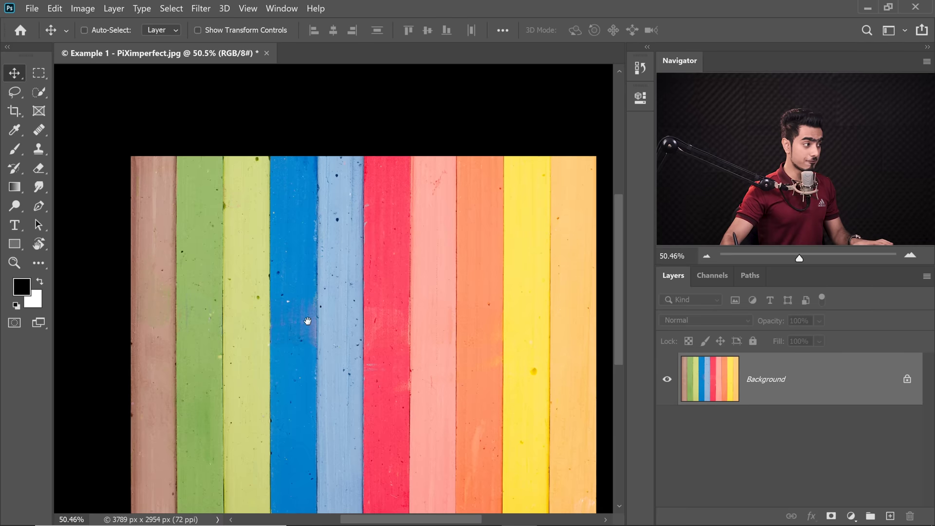
left_click_drag(308, 322, 297, 269)
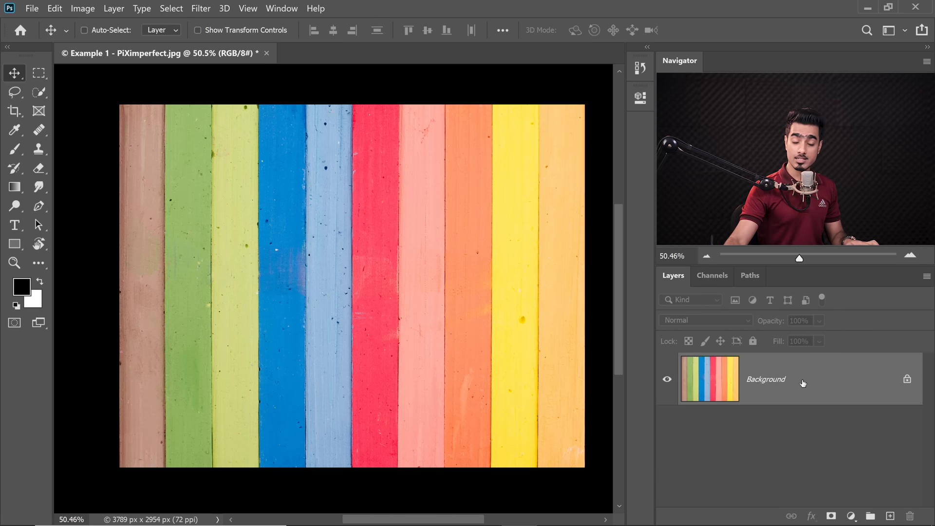
key("ctrl+j")
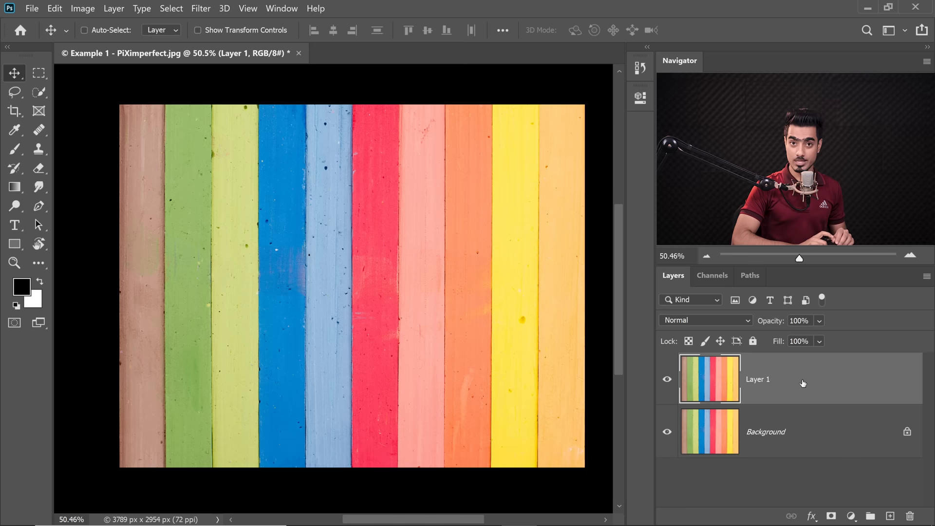
Flip the duplicated layer vertically with Free Transform
key("ctrl")
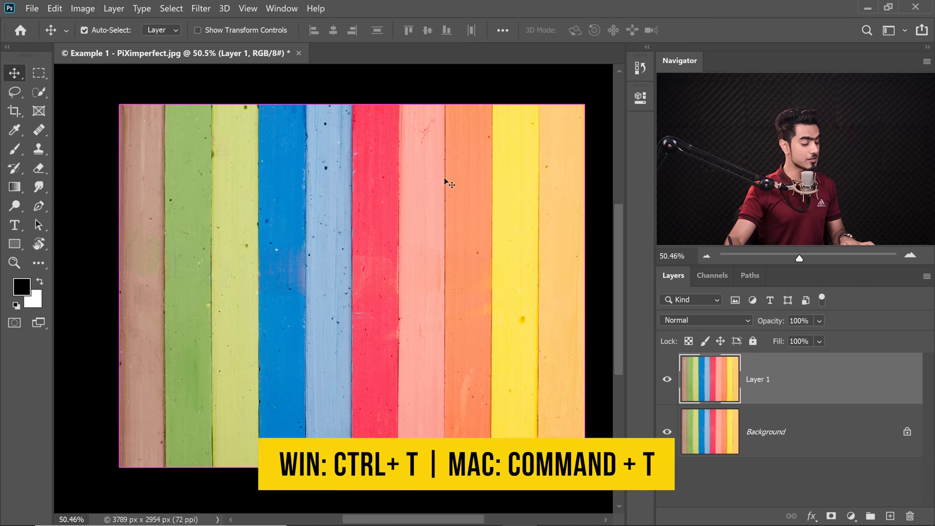
key("ctrl+t")
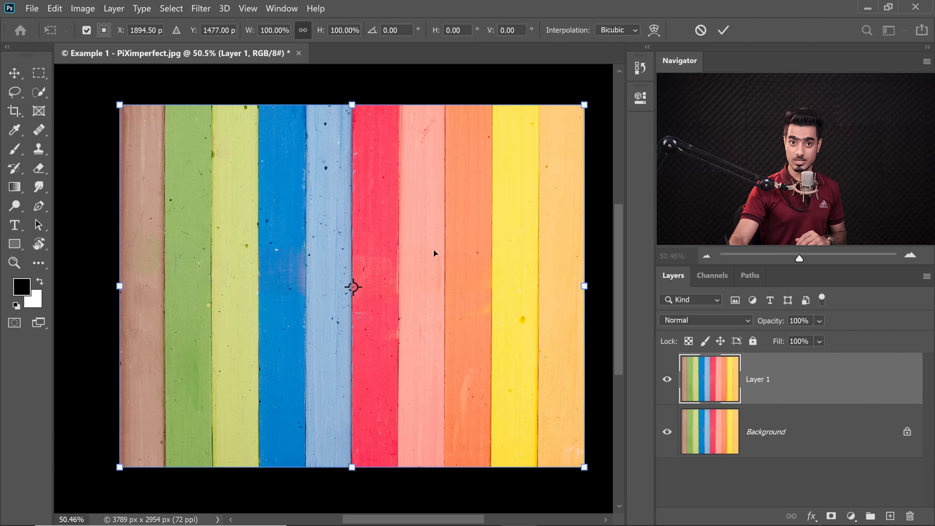
right_click(445, 238)
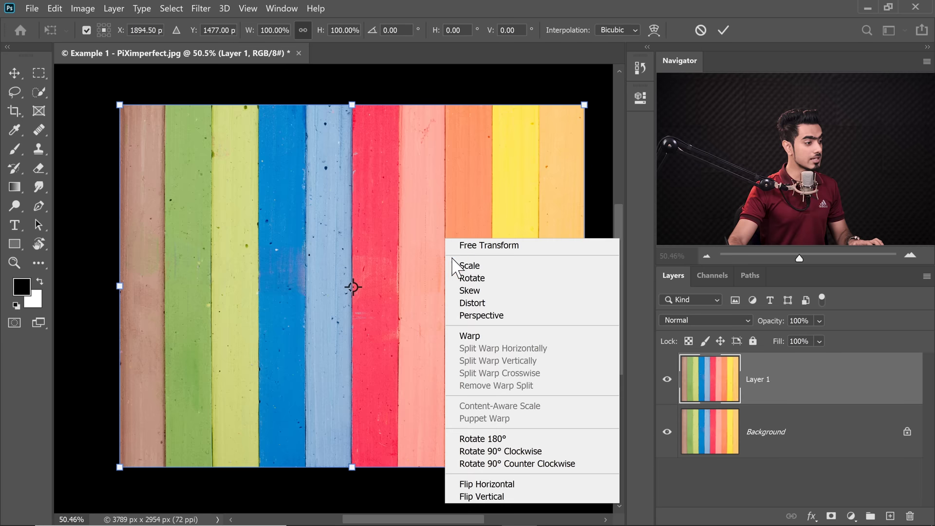
left_click(500, 495)
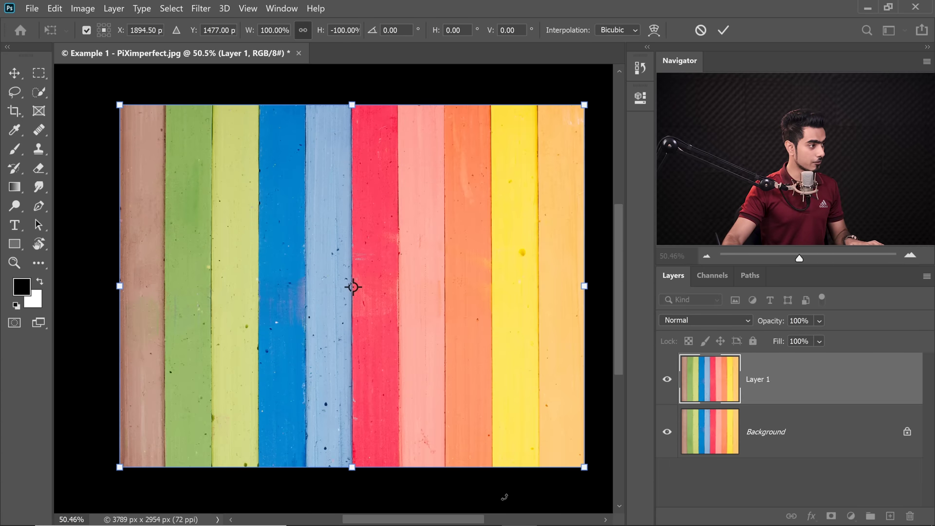
key("Return")
key("ctrl+0")
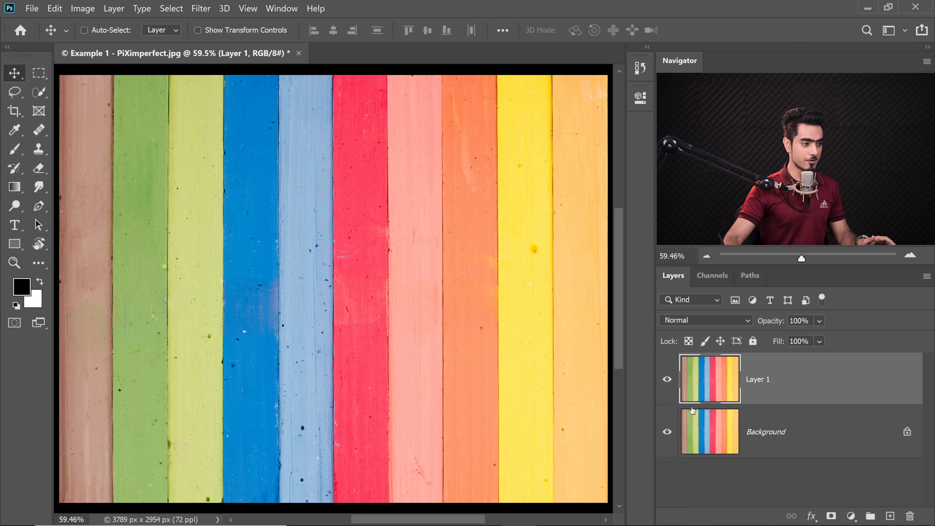
Add a layer mask to Layer 1 and draw a short black-to-white gradient downward on it, just below the image's middle
left_click(831, 517)
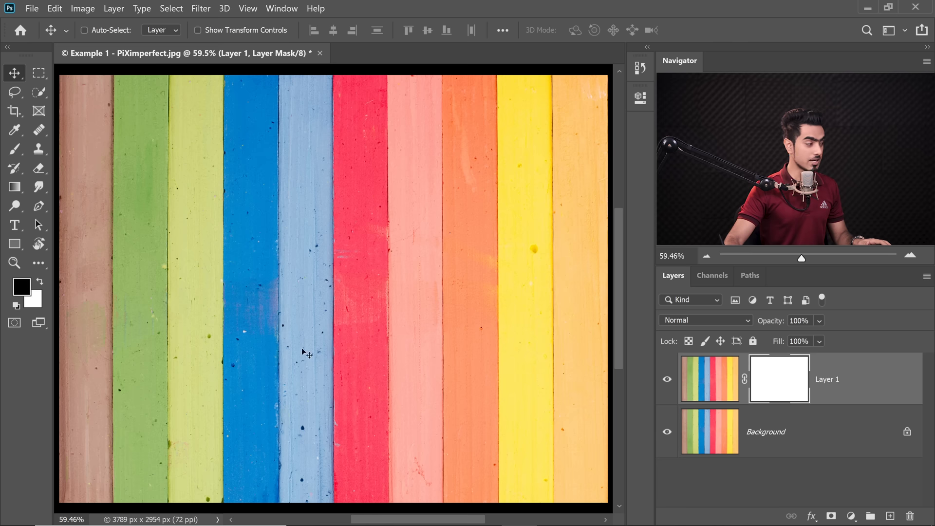
left_click(15, 187)
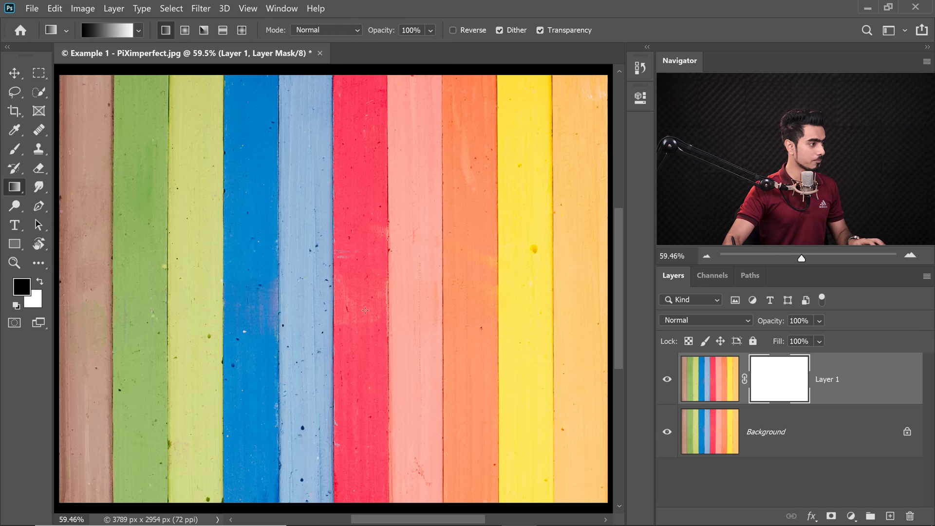
left_click_drag(369, 335, 377, 375)
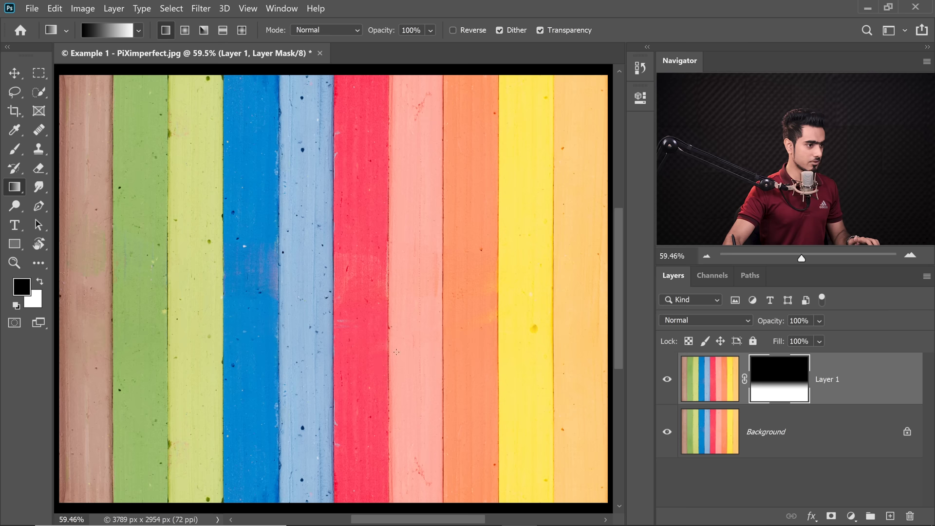
Compare the blend with Layer 1 hidden and shown, and redraw its mask gradient with a narrower transition just below the middle
left_click(669, 383)
left_click(668, 384)
left_click(668, 384)
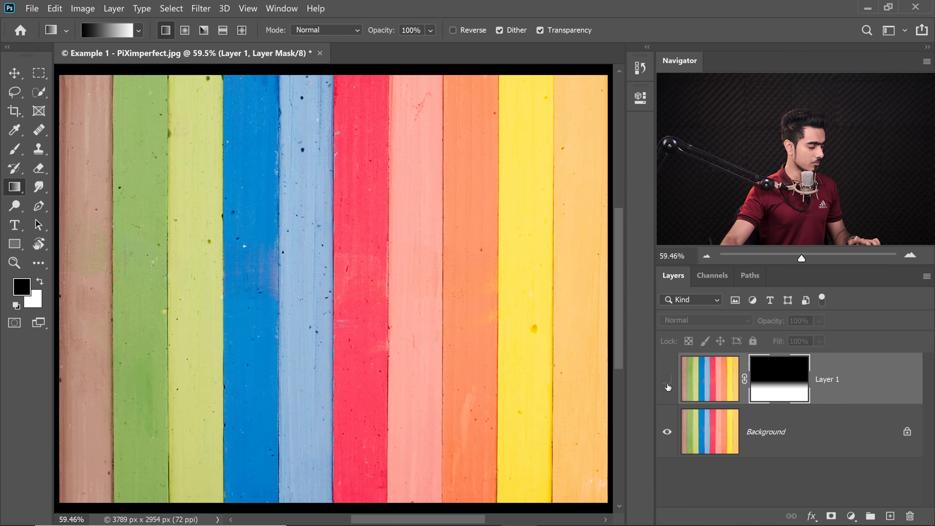
left_click(667, 383)
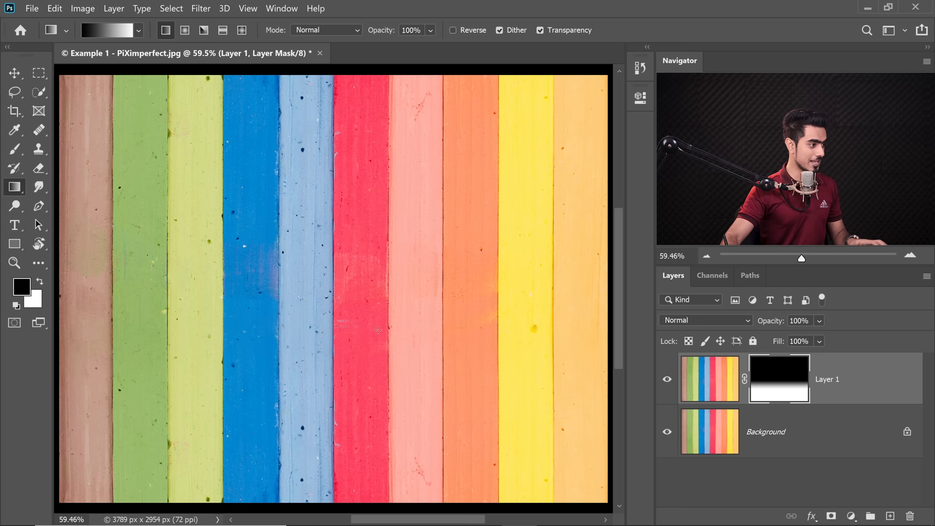
left_click_drag(387, 355, 387, 359)
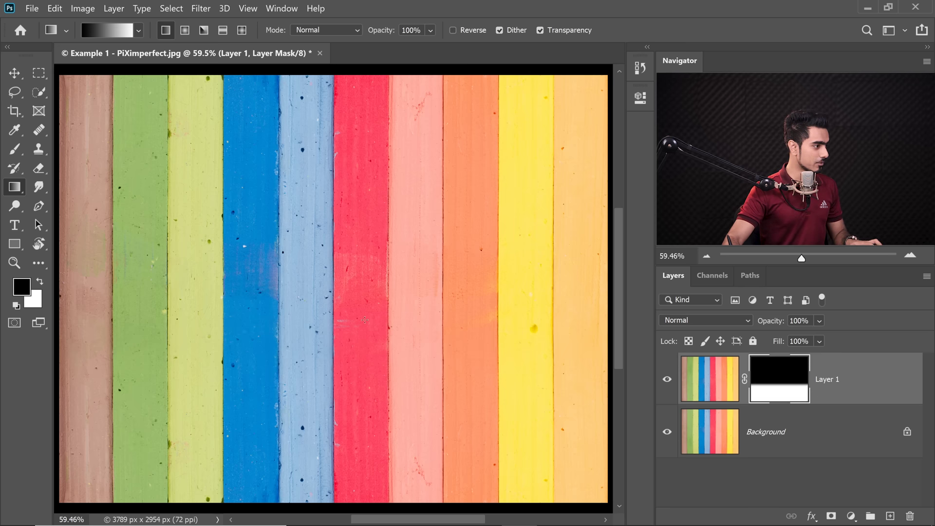
Redraw Layer 1's mask gradient from black to white a few times just below the middle, finishing with a slightly wider transition
left_click_drag(367, 316, 374, 355)
left_click_drag(370, 388, 370, 387)
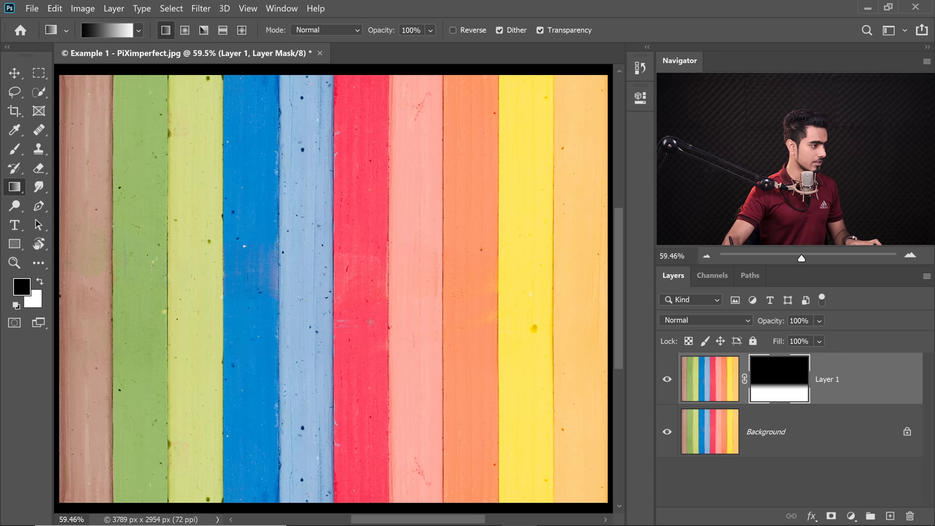
left_click_drag(370, 322, 371, 355)
left_click_drag(306, 305, 306, 350)
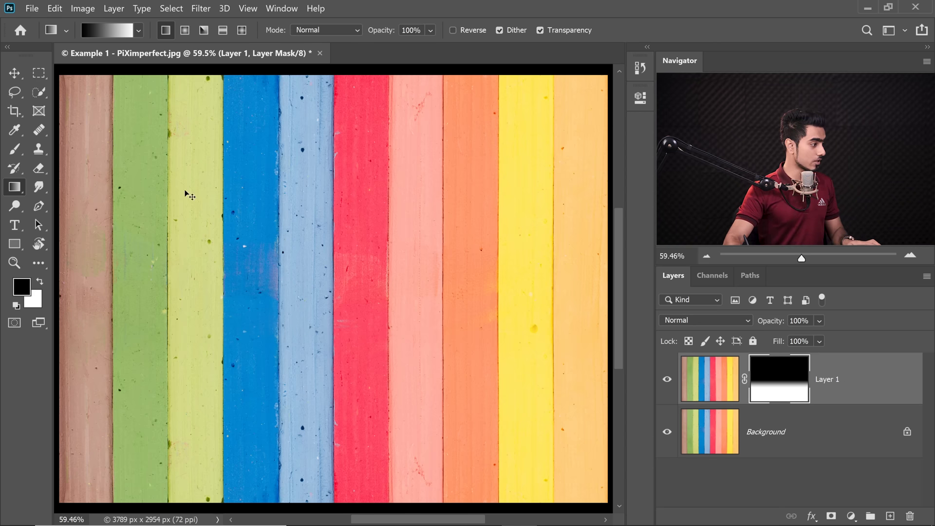
Add a new empty layer above Layer 1 for retouching and switch to the Healing Brush tool
left_click(305, 153, "ctrl")
left_click_drag(305, 150, 328, 281)
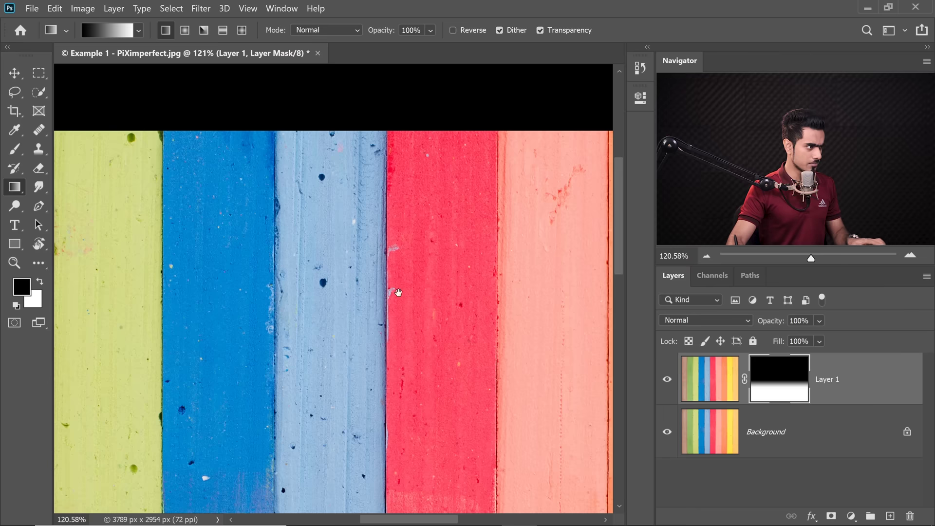
left_click_drag(370, 319, 302, 176)
left_click_drag(283, 358, 325, 349)
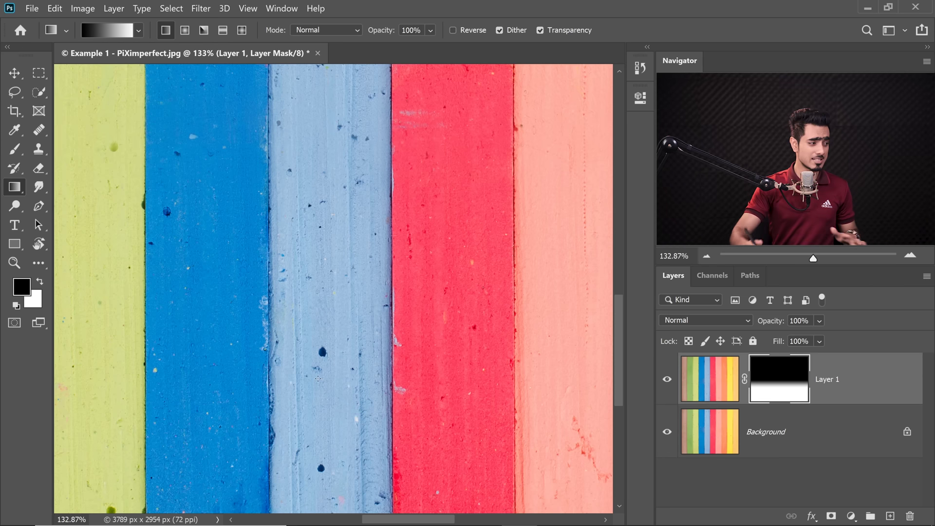
left_click_drag(337, 359, 320, 311)
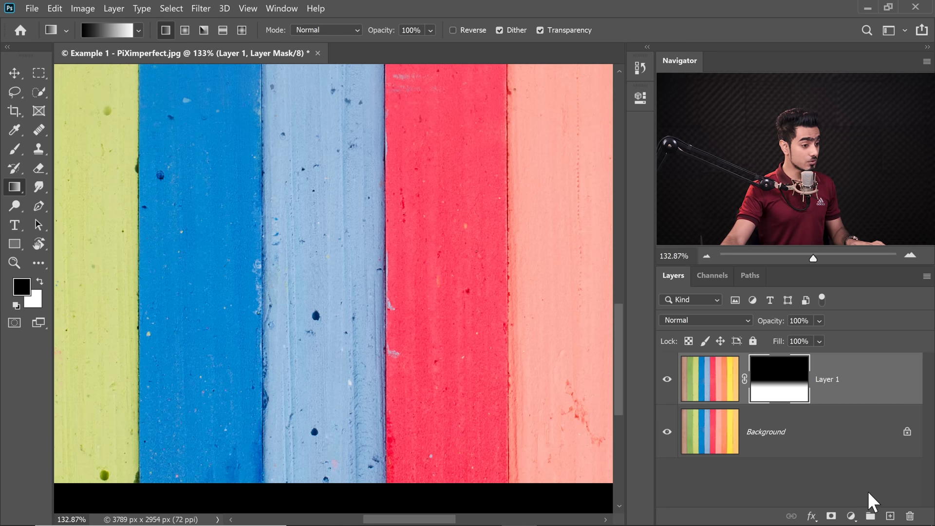
left_click(890, 516)
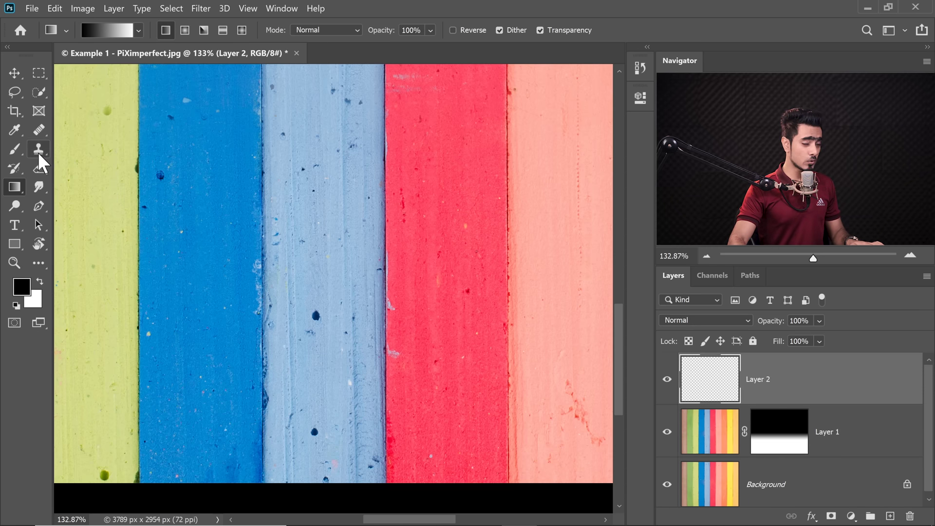
left_click(38, 130)
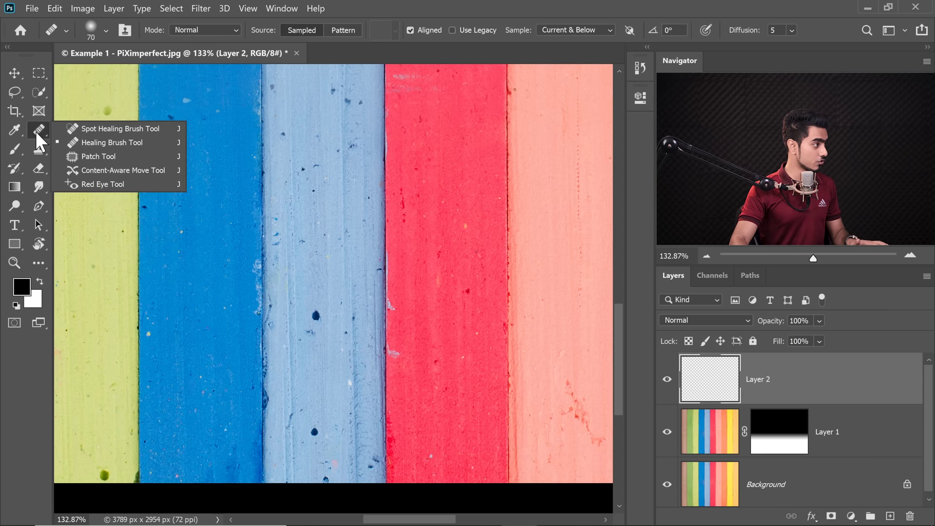
left_click(86, 142)
Heal the conspicuous dark spots on the upper part of the light blue plank, working on Layer 2
left_click_drag(353, 233, 331, 245)
left_click_drag(337, 258, 373, 414)
left_click_drag(347, 112, 385, 248)
mouse_move(426, 185)
left_mouse_down()
mouse_move(451, 185)
mouse_move(396, 221)
mouse_move(343, 213)
mouse_move(362, 187)
mouse_move(374, 217)
left_mouse_up()
left_click_drag(366, 217, 346, 217)
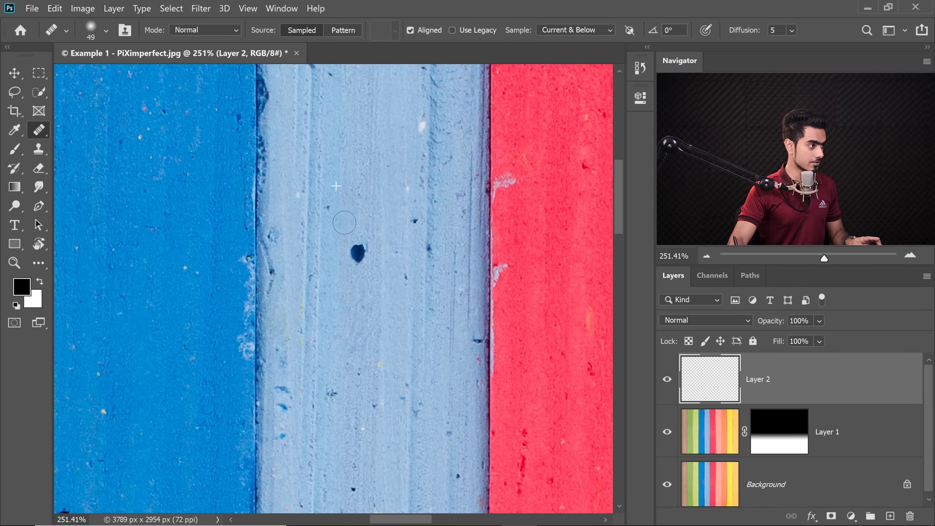
mouse_move(361, 272)
left_mouse_down()
mouse_move(336, 273)
mouse_move(380, 331)
left_mouse_up()
left_click(411, 219)
mouse_move(373, 232)
left_mouse_down()
mouse_move(407, 232)
mouse_move(386, 237)
left_mouse_up()
left_click_drag(392, 414, 414, 89)
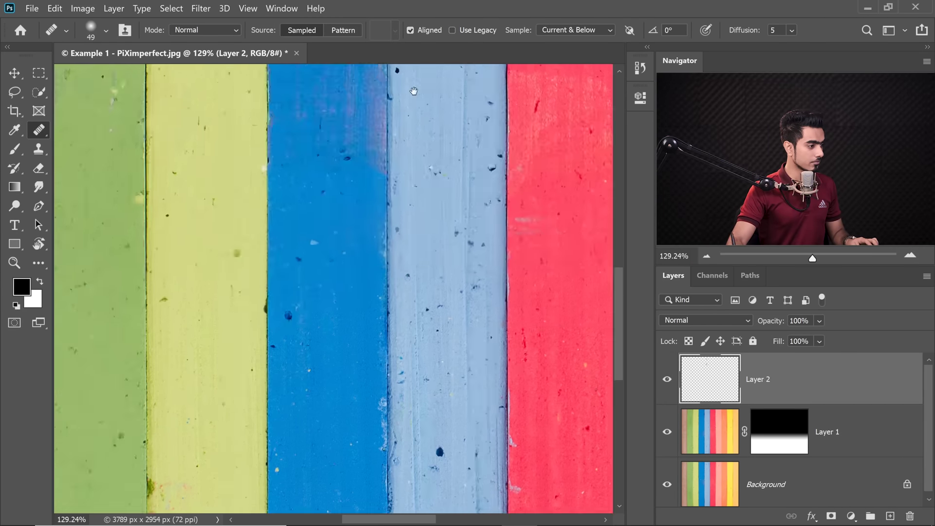
Heal the mirrored dark spots on the light blue plank near the image's lower edge
left_click_drag(417, 391, 341, 193)
left_click_drag(368, 353, 378, 353)
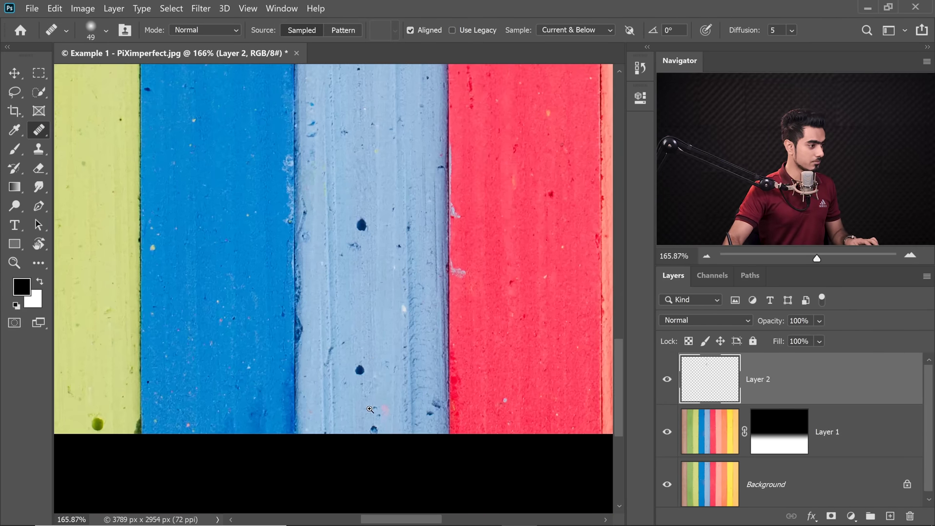
left_click_drag(373, 429, 418, 428)
left_click(344, 304)
left_click_drag(343, 305, 285, 305)
left_click_drag(297, 161, 286, 367)
left_click_drag(312, 180, 330, 380)
left_click_drag(334, 188, 335, 165)
left_click_drag(293, 311, 367, 223)
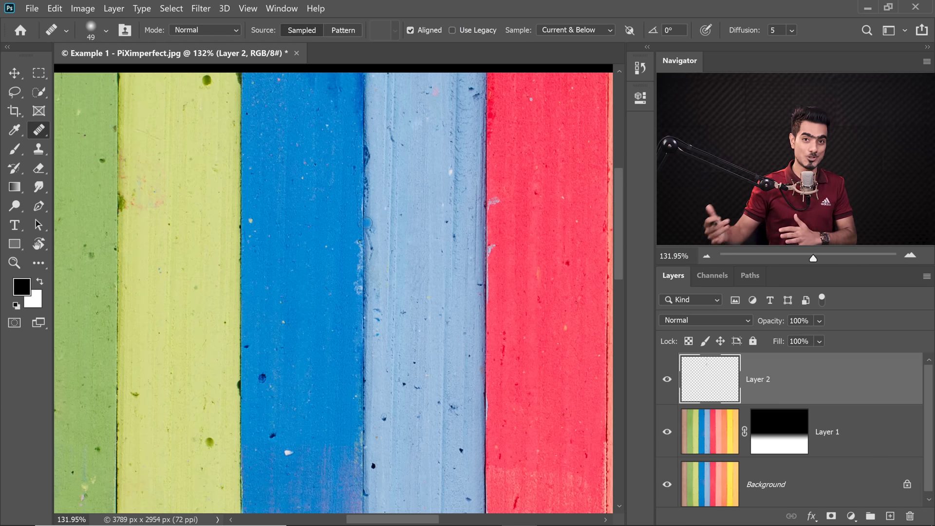
Heal the distinctive repeated blemishes on the other planks, including the orange one
left_click_drag(211, 161, 480, 340)
mouse_move(574, 273)
left_mouse_down()
mouse_move(402, 274)
mouse_move(337, 357)
left_mouse_up()
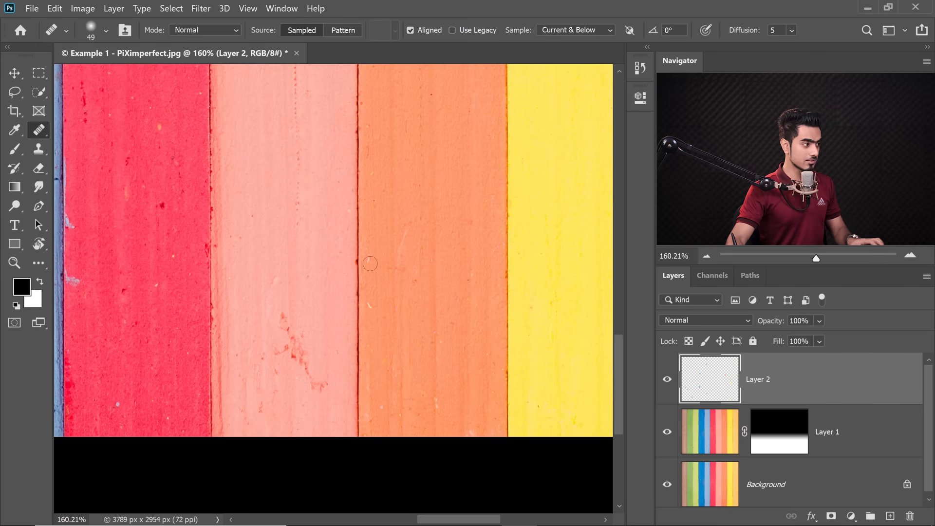
scroll(370, 263, "down", 10)
left_click_drag(363, 158, 370, 338)
left_click_drag(361, 238, 357, 280)
Enlarge the healing brush to 112 and remove the reddish stain near the upper end of the salmon pink plank
scroll(380, 255, "up", 7)
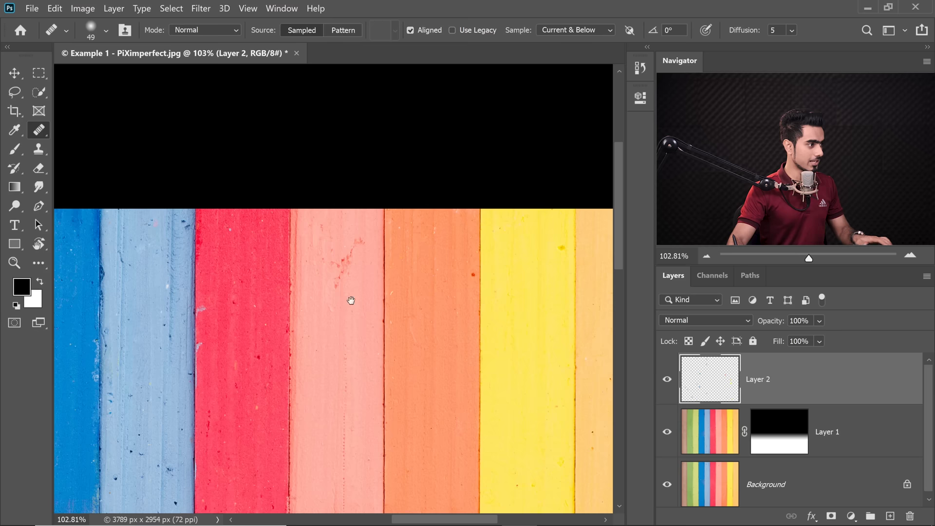
scroll(351, 297, "up", 2)
left_click_drag(353, 295, 392, 303)
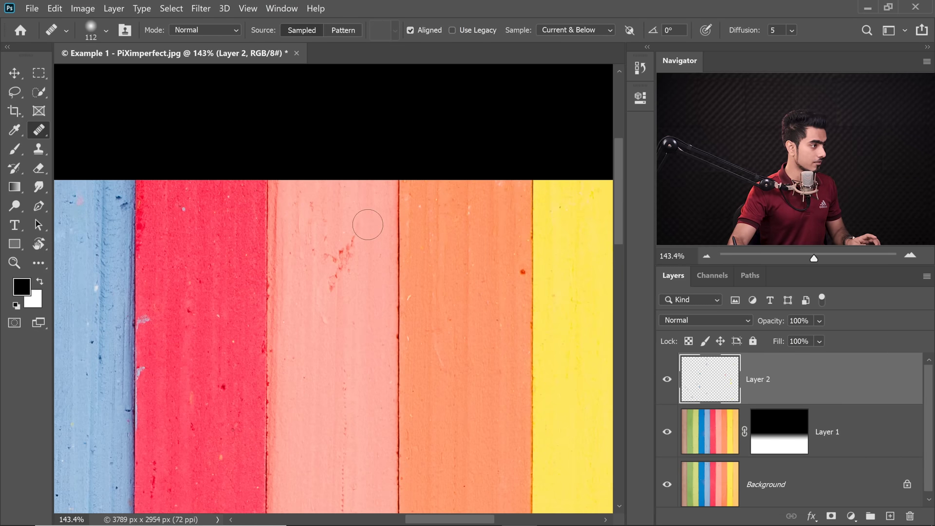
left_click_drag(368, 224, 344, 252)
key("ctrl+0")
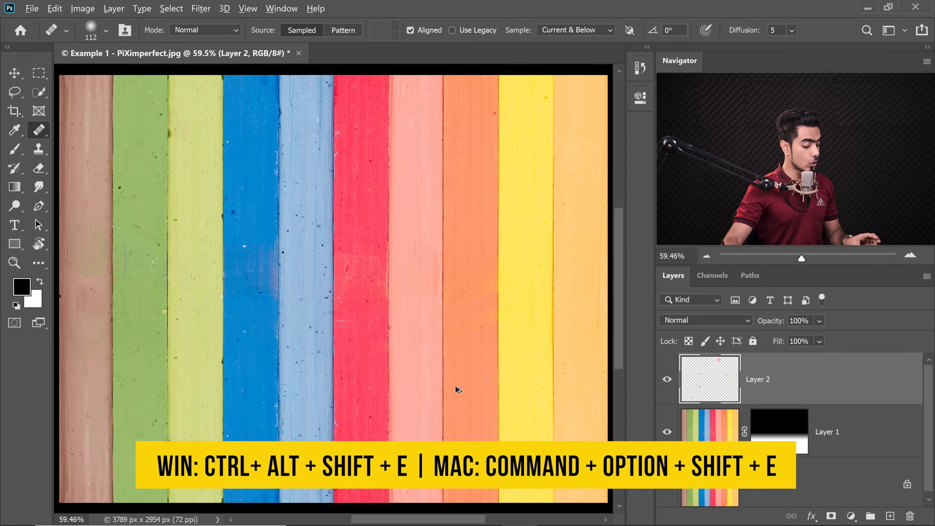
Stamp all visible layers into a new layer, define its full area as a pattern named "Colorful Wall", and deselect
key("ctrl+alt+shift+e")
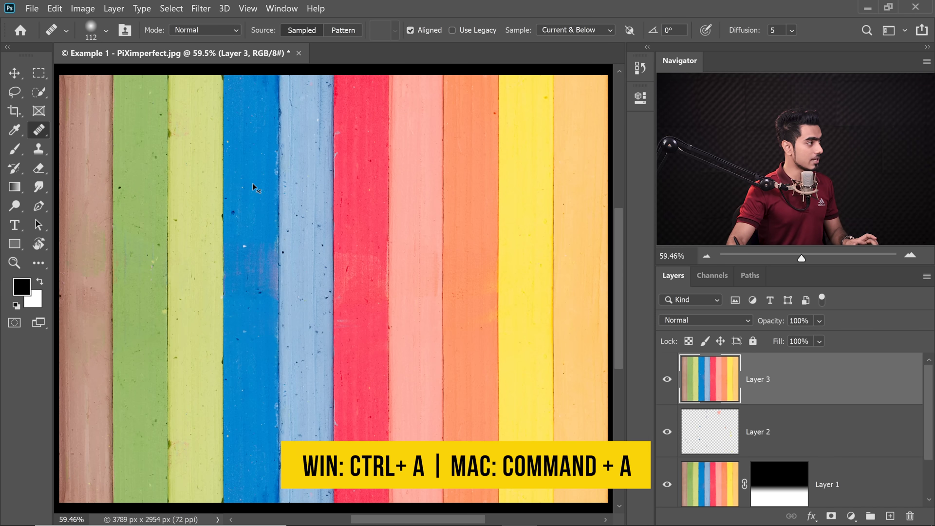
key("ctrl+a")
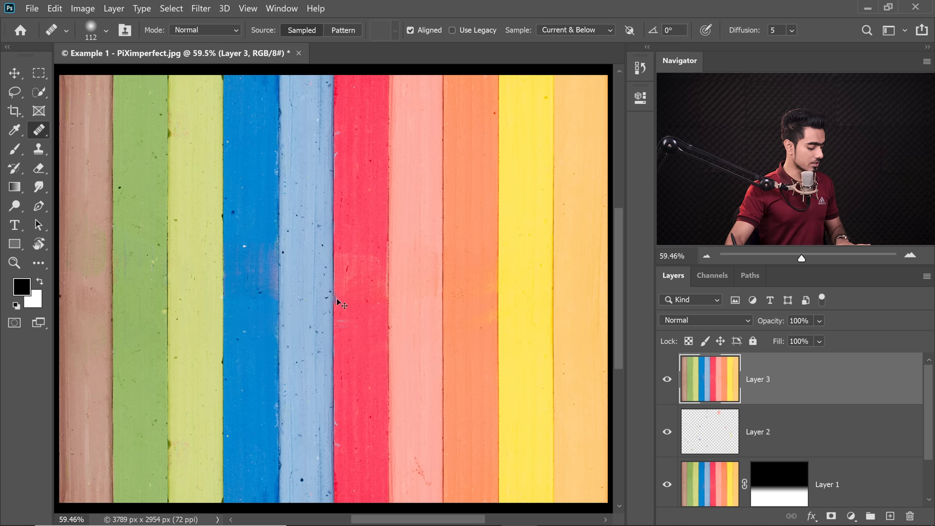
left_click(713, 377, "ctrl")
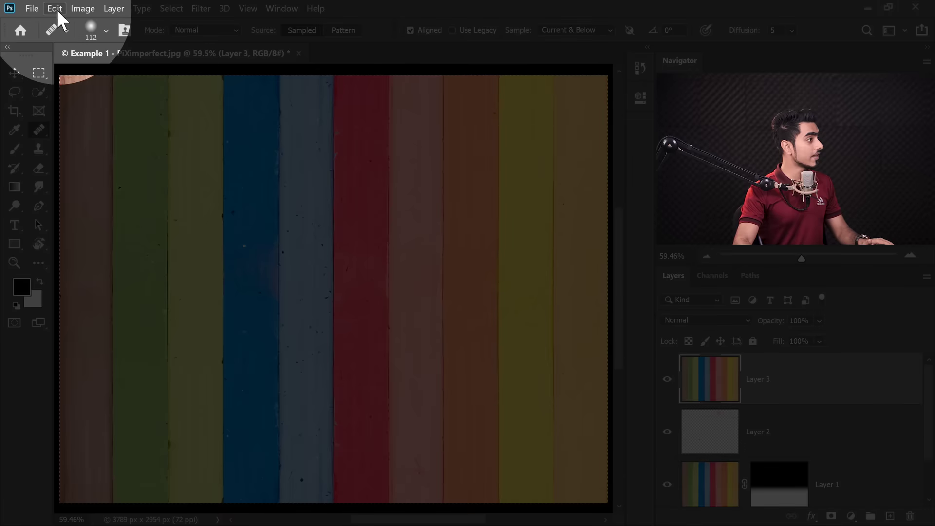
left_click(55, 9)
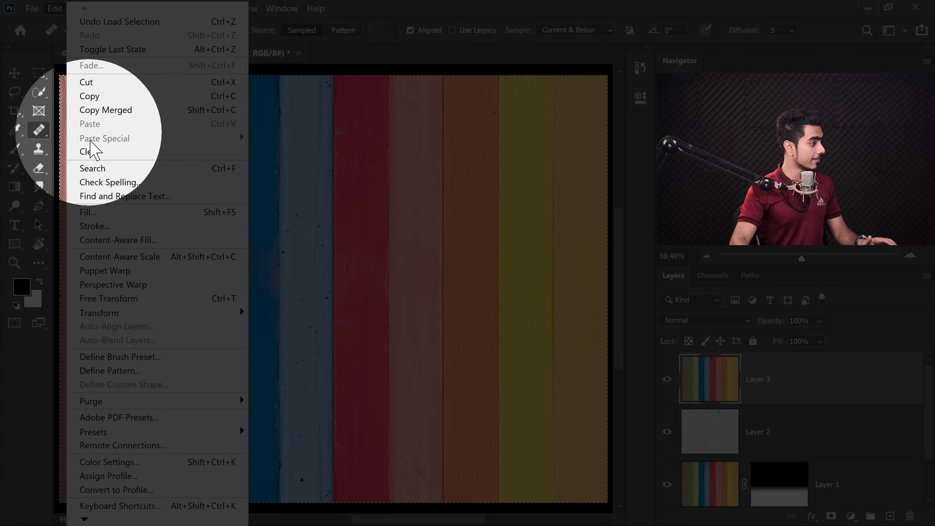
left_click(110, 370)
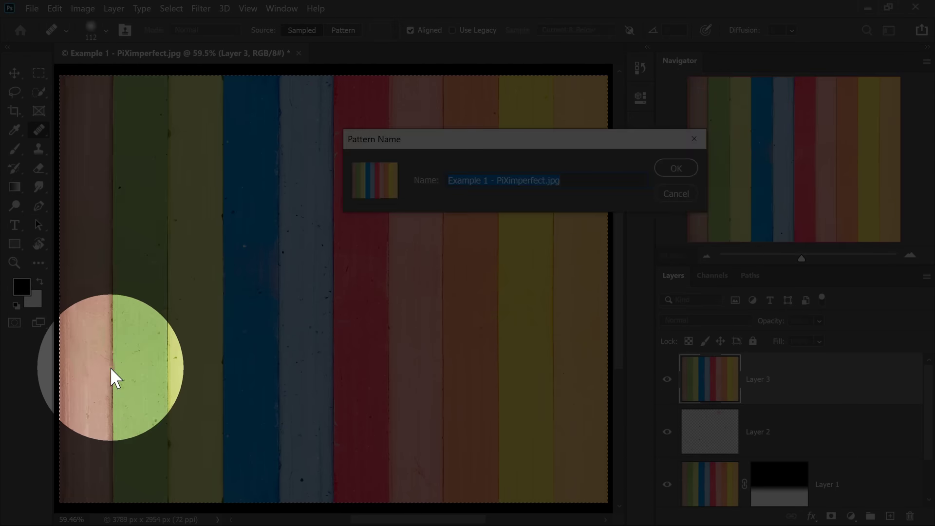
type("Co")
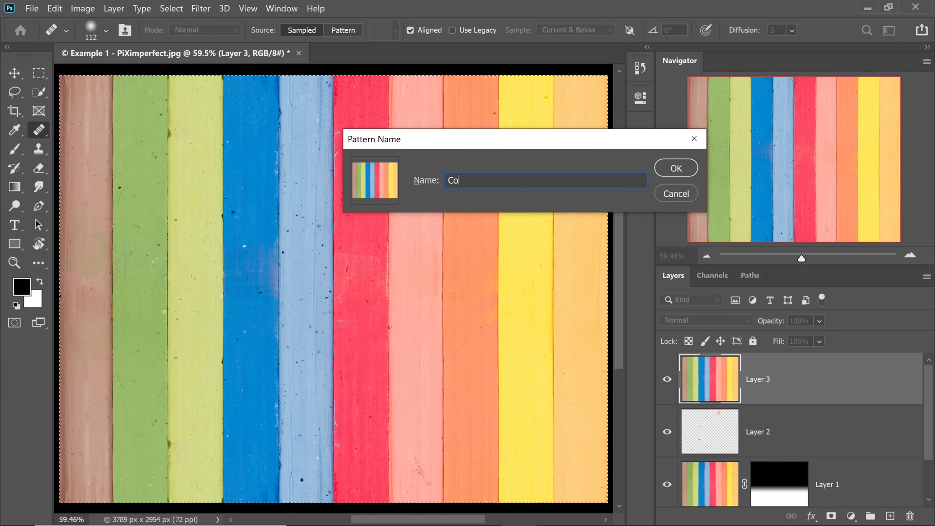
type("lorful Wall")
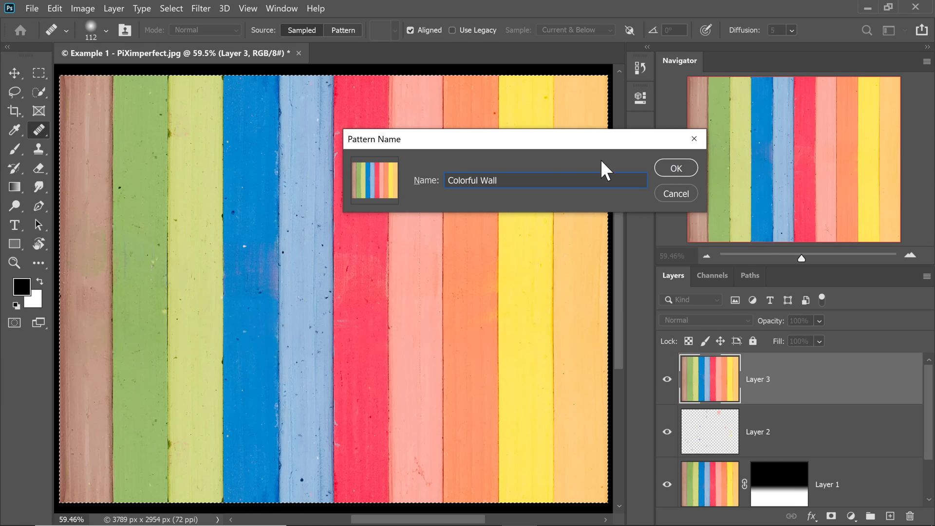
key("Return")
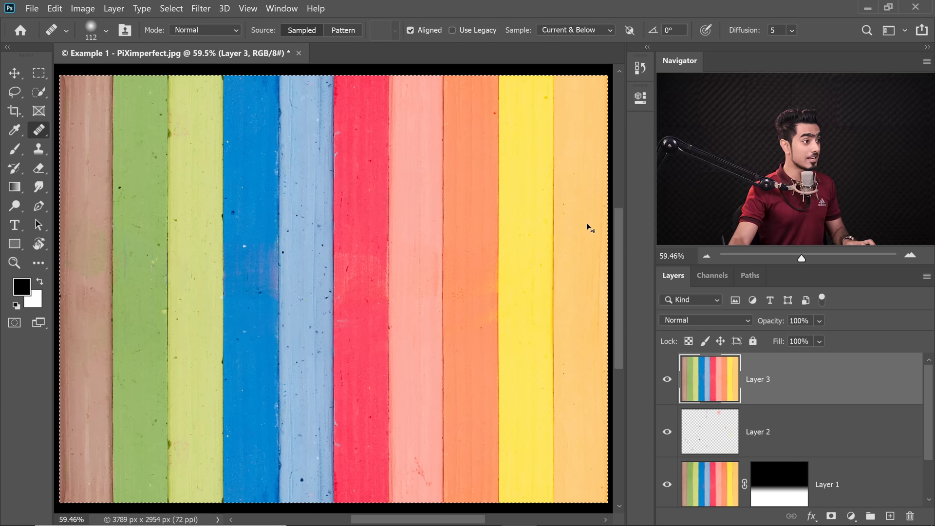
key("ctrl+d")
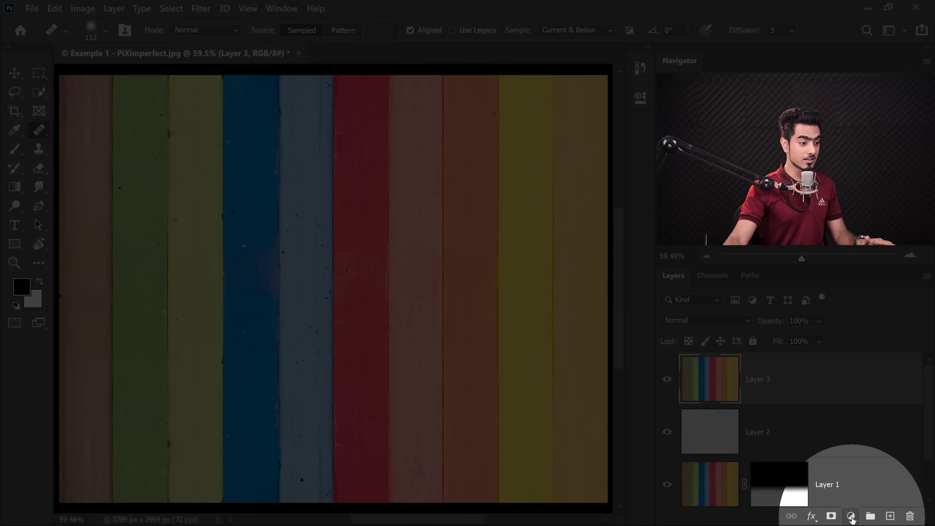
Add a Pattern fill layer using the colorful plank pattern, trying scales of 50% and 100% and shifting the pattern to check its tiling
left_click(851, 516)
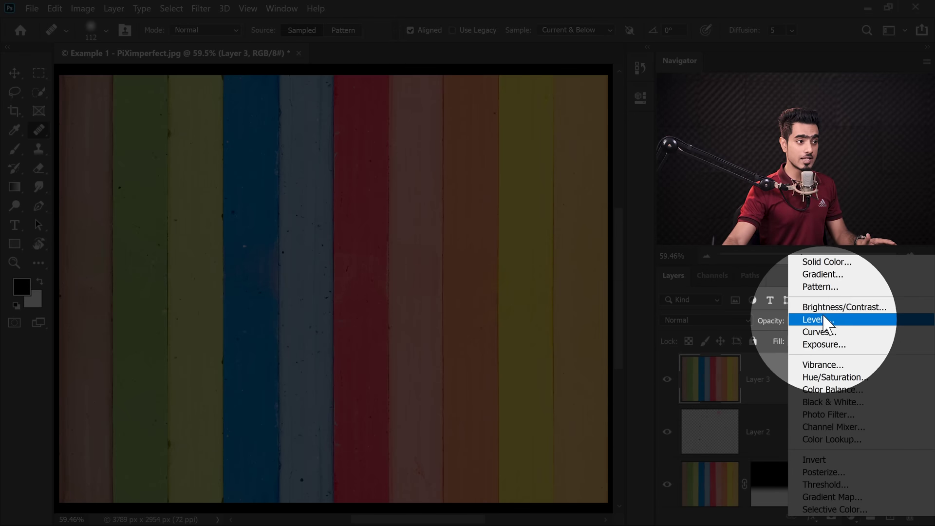
left_click(820, 287)
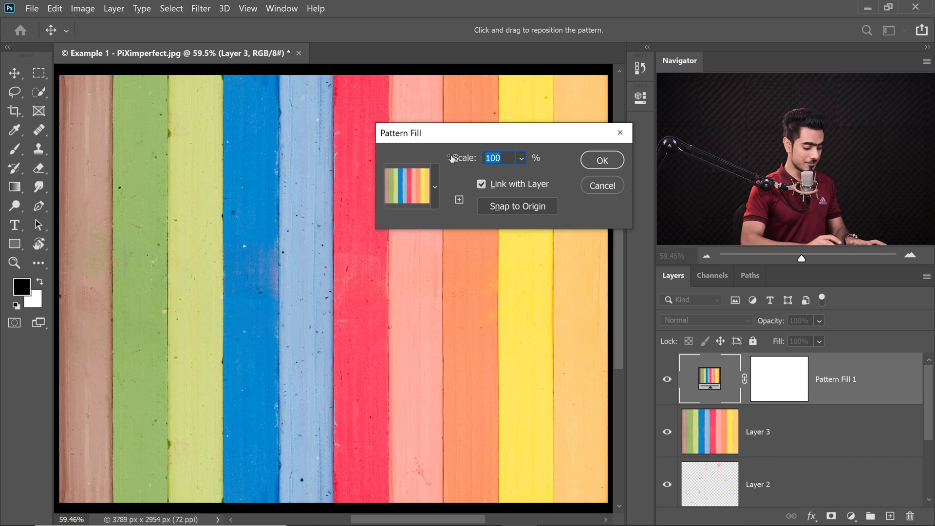
type("50")
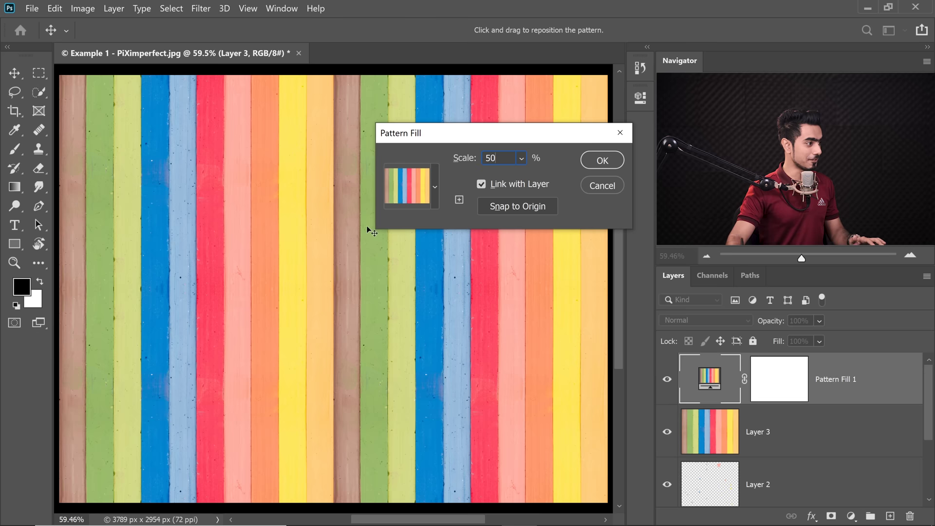
left_click_drag(503, 313, 453, 291)
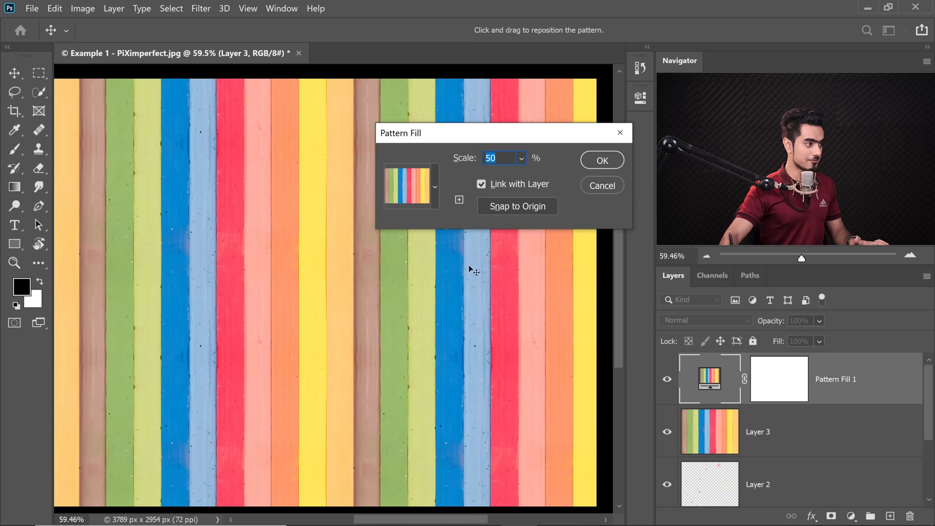
type("100")
left_click_drag(181, 237, 305, 477)
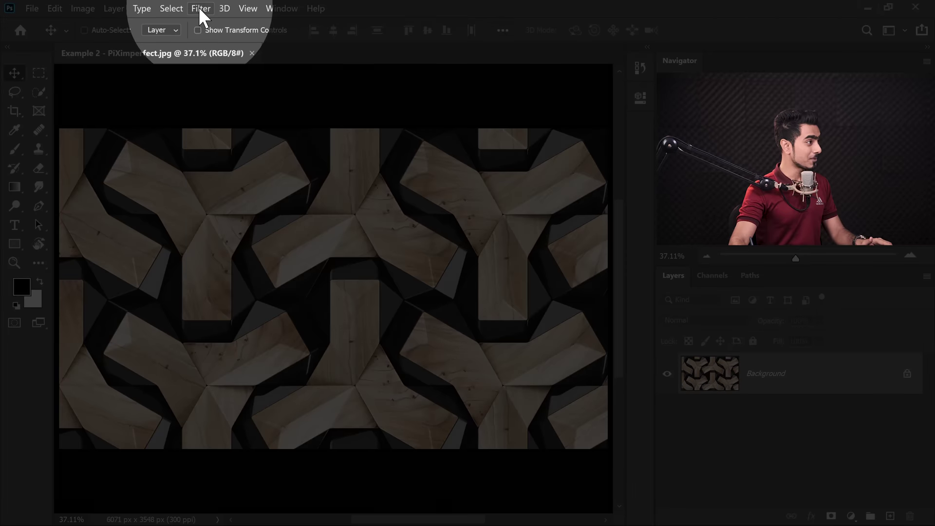
Try the Offset filter with Wrap Around at -3234 px horizontal and +1402 px vertical, and inspect the resulting seams up close
left_click(198, 6)
mouse_move(302, 283)
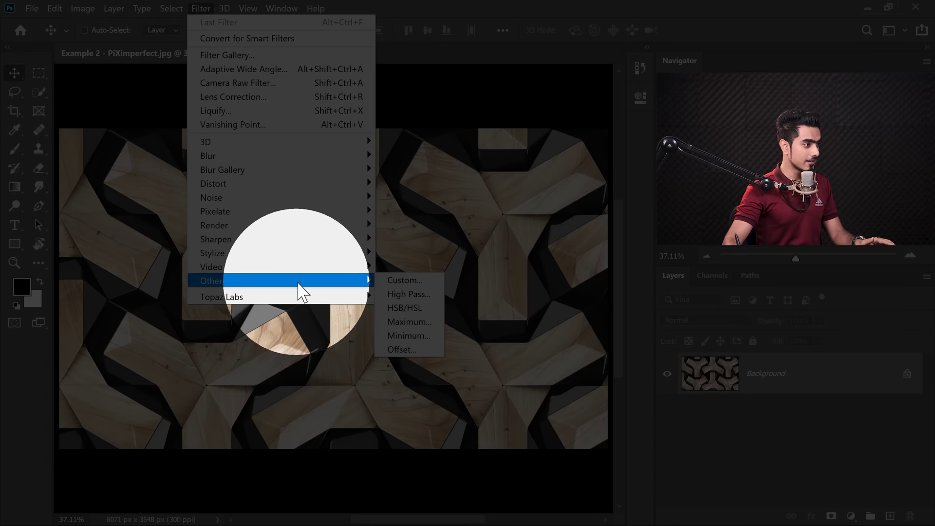
left_click(401, 349)
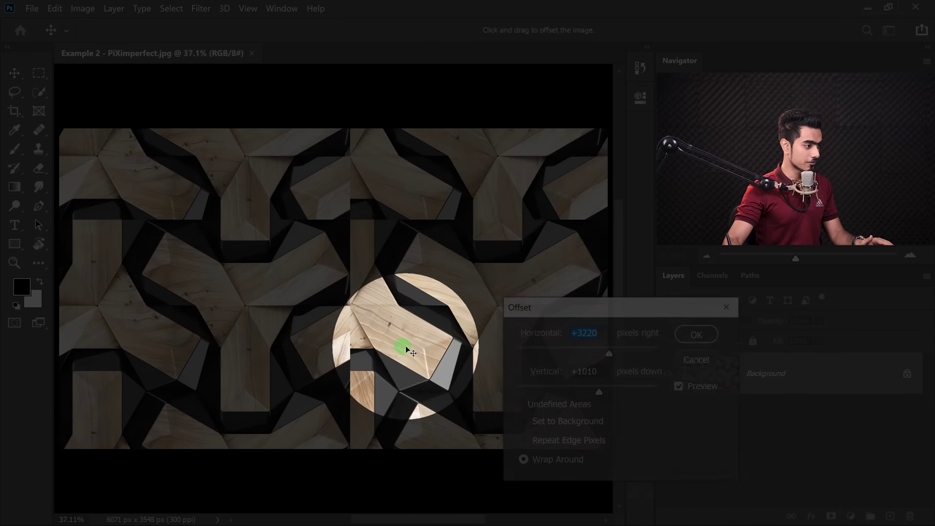
left_click(329, 261, "ctrl")
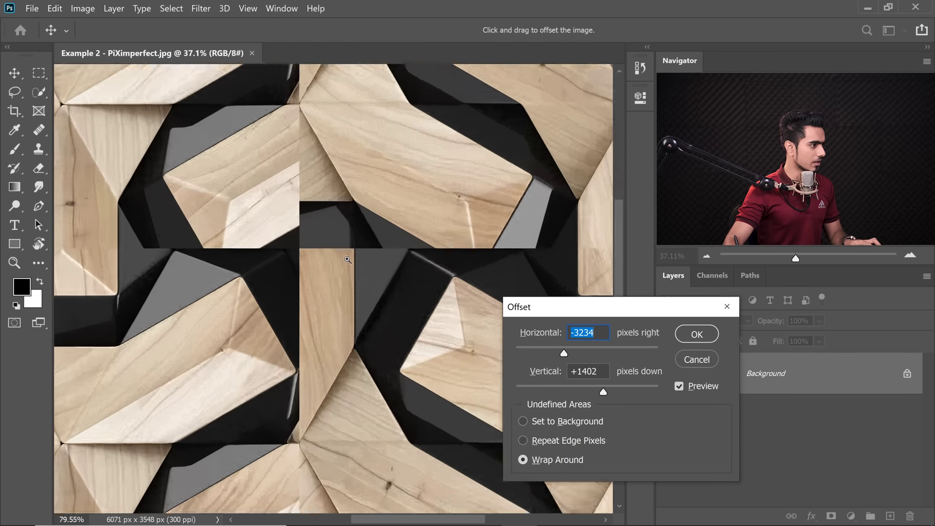
left_click_drag(274, 259, 338, 315)
left_click(337, 313, "ctrl")
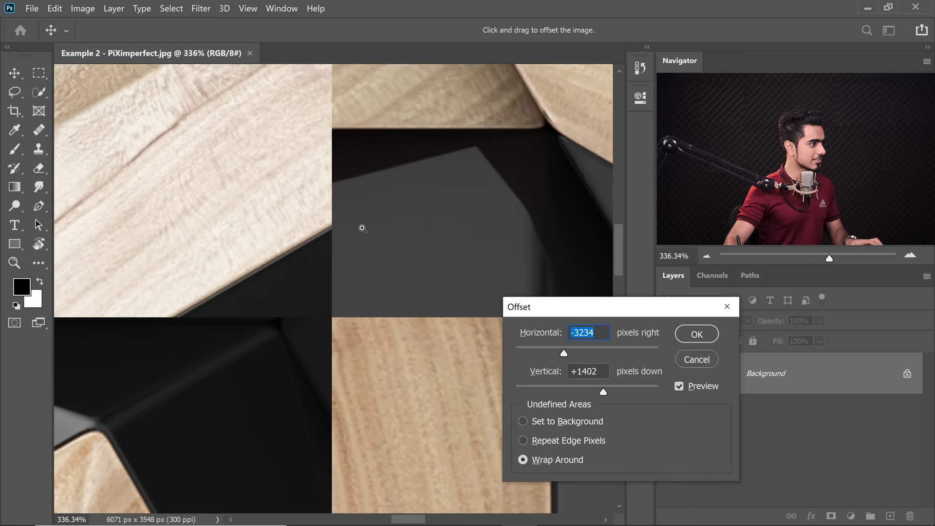
left_click_drag(360, 227, 332, 312)
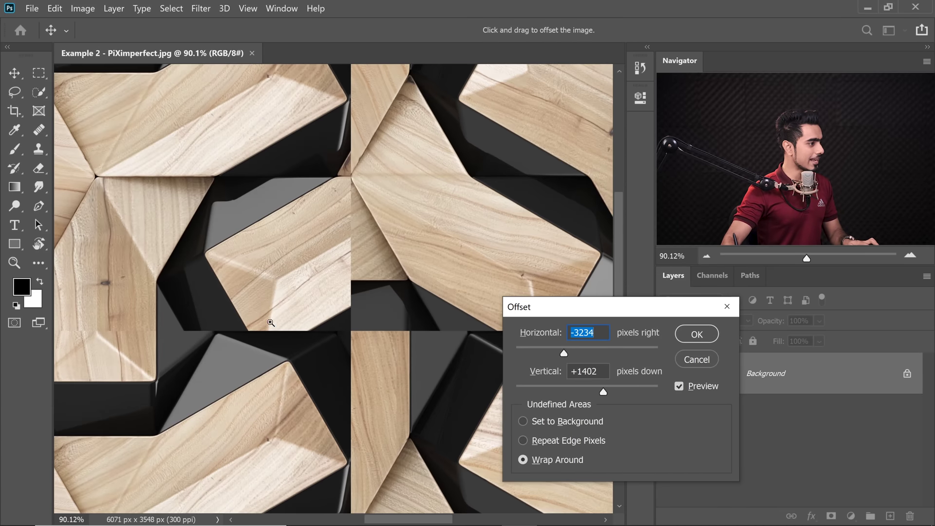
left_click_drag(269, 324, 317, 333)
left_click_drag(429, 229, 304, 231)
left_click_drag(390, 254, 361, 252)
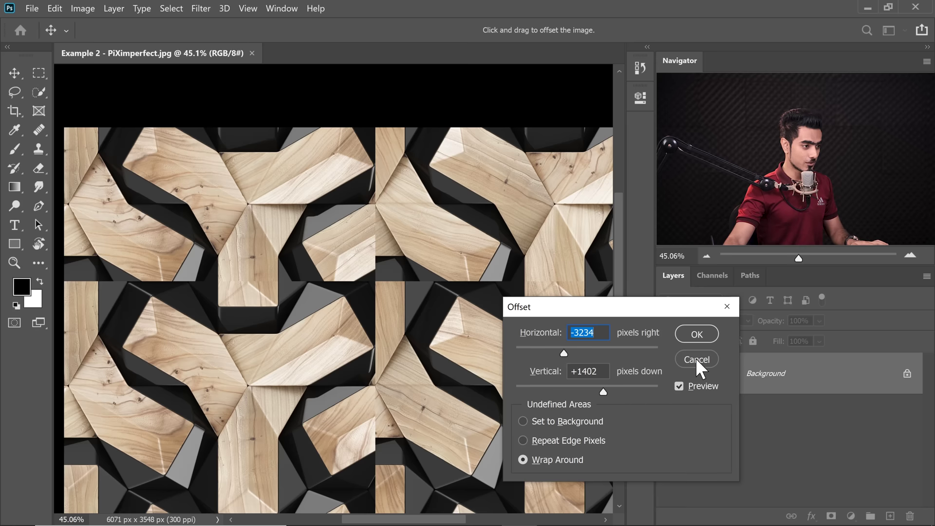
left_click(696, 358)
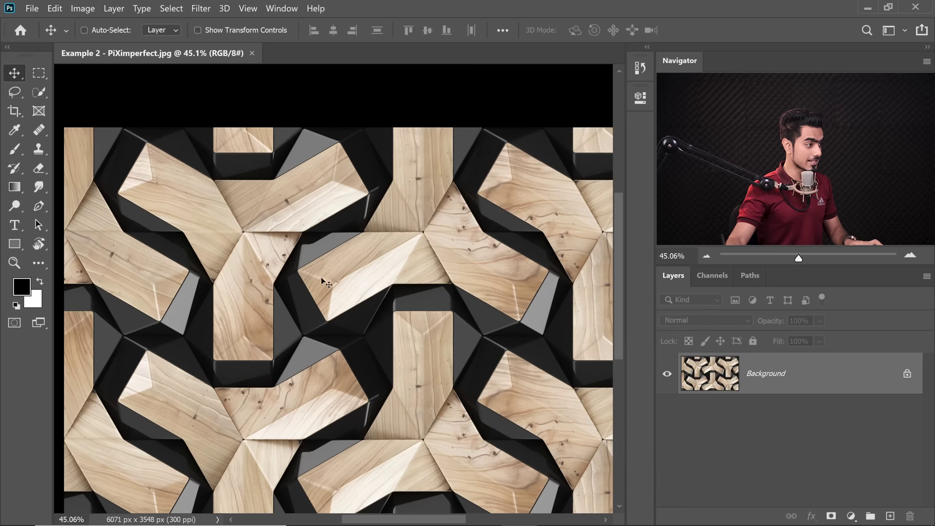
Make a small rectangular marquee selection starting at the left corner of the upper-left wooden block
left_click_drag(325, 278, 303, 272)
left_click_drag(222, 253, 334, 288)
left_click_drag(285, 244, 326, 245)
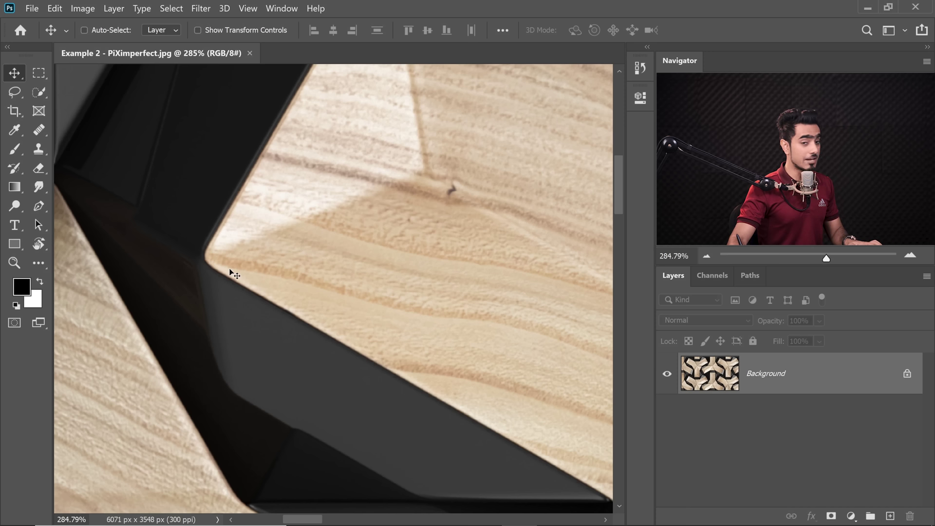
key("ctrl+0")
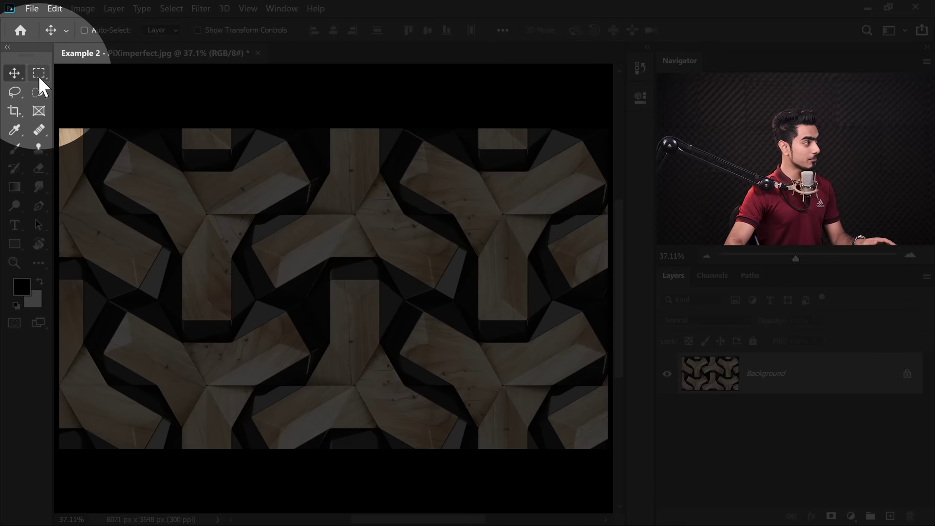
left_click_drag(37, 72, 73, 72)
left_click_drag(100, 171, 137, 168)
left_click_drag(189, 217, 184, 243)
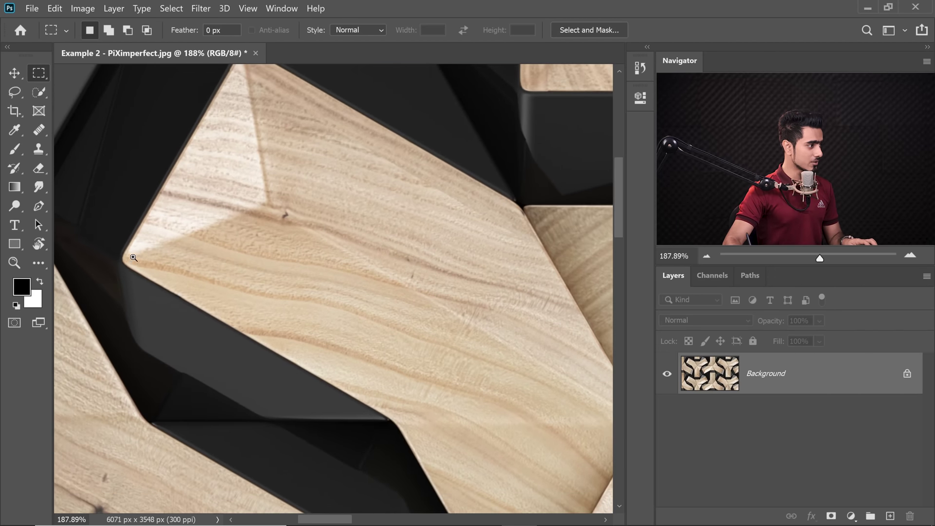
left_click_drag(134, 257, 566, 383)
left_click_drag(533, 356, 178, 292)
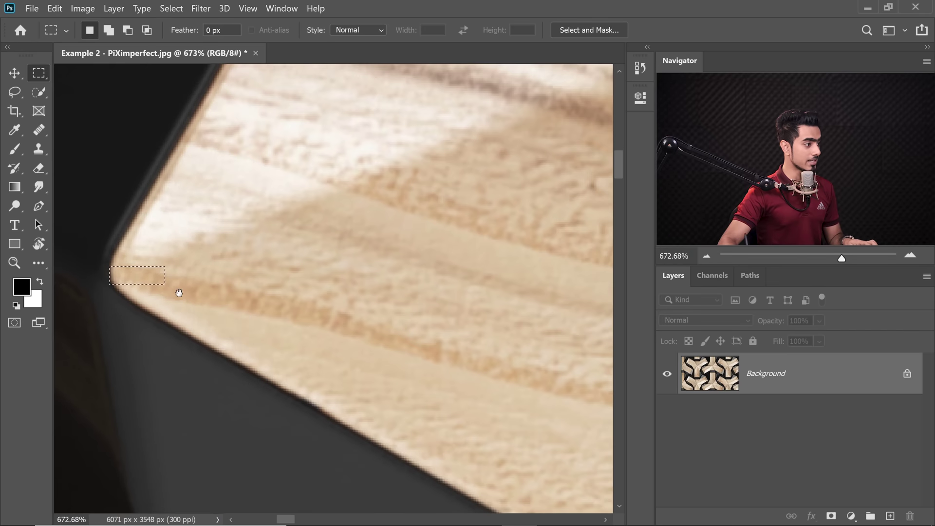
left_click_drag(270, 295, 252, 293)
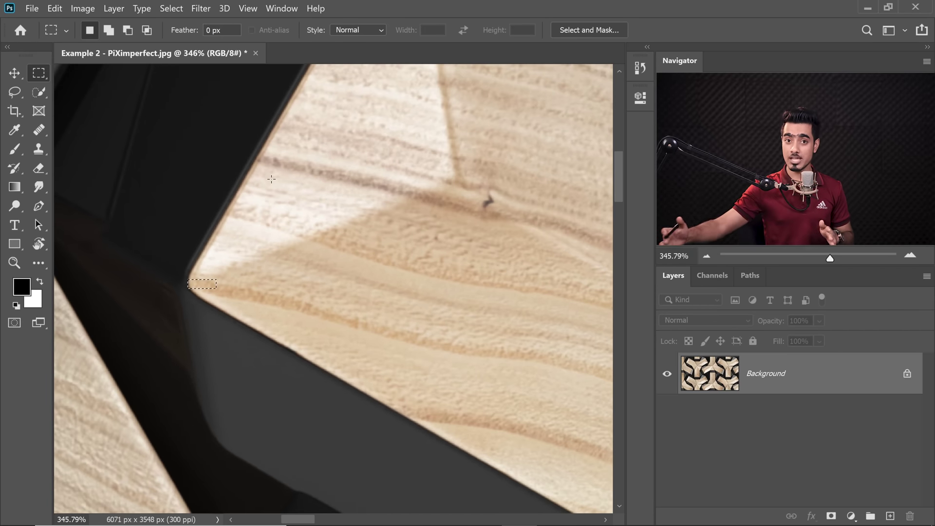
key("shift")
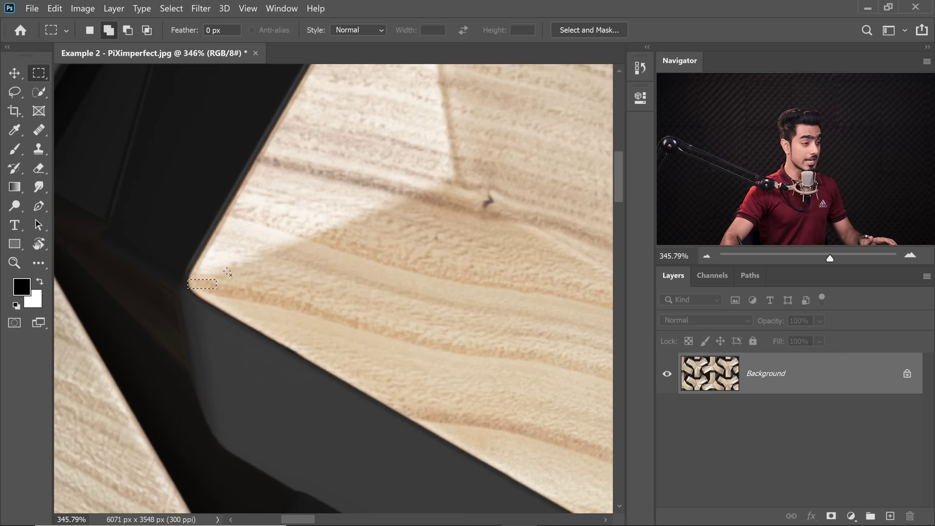
Transform the selection outline, extending its right edge to the matching left corner of the next identical block
right_click(201, 287)
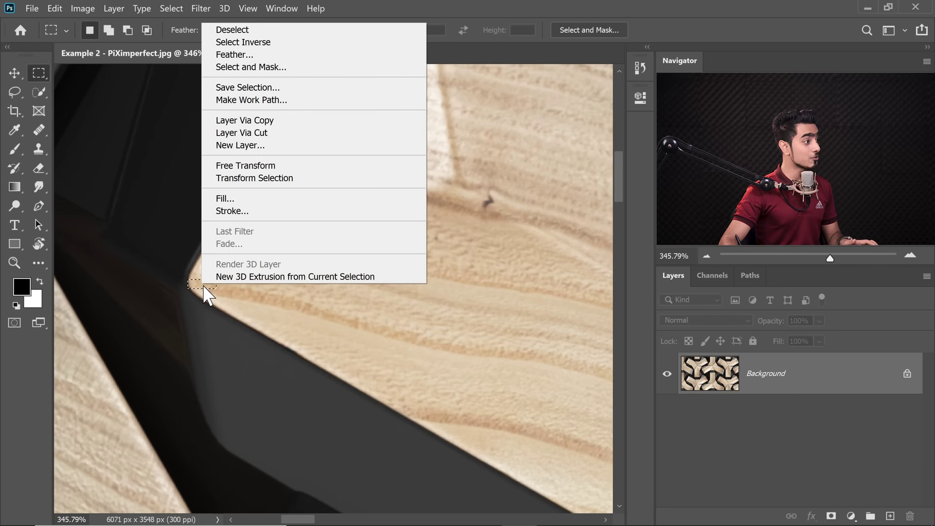
left_click(261, 184)
scroll(203, 282, "down", 5)
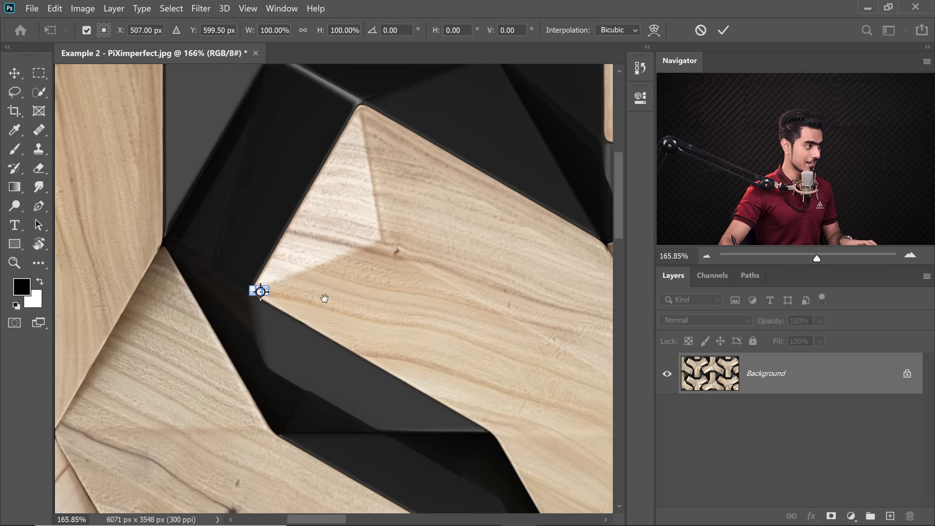
scroll(107, 299, "left", 3)
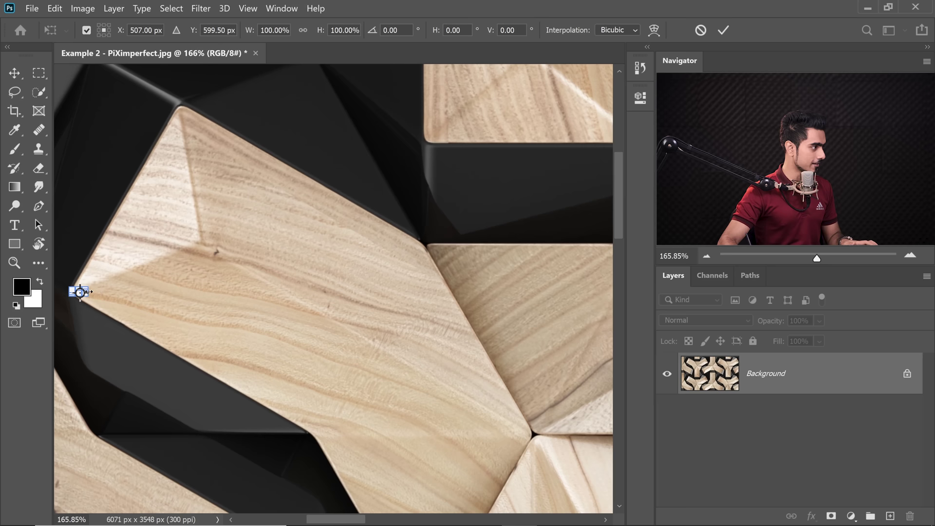
left_click_drag(87, 292, 578, 389)
scroll(524, 357, "down", 4)
left_click_drag(556, 359, 206, 300)
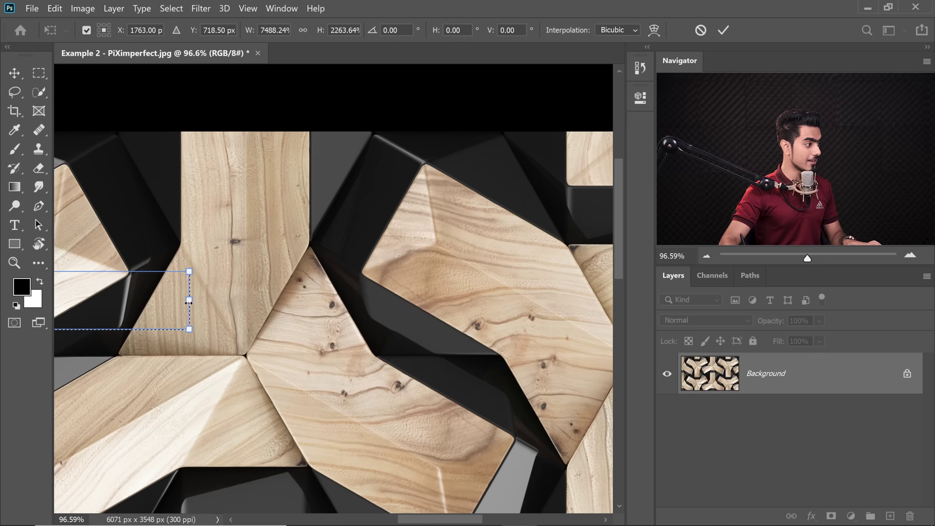
left_click_drag(189, 303, 358, 302)
left_click(353, 260, "ctrl")
left_click_drag(353, 259, 388, 179)
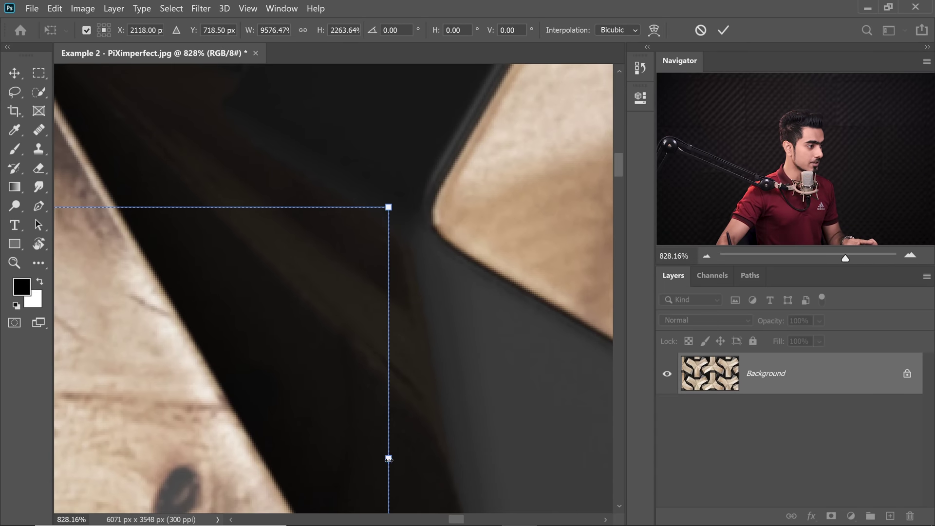
left_click_drag(388, 458, 431, 457)
Extend the selection's top edge up to the topmost corner of the wooden block in the upper row
left_click_drag(395, 351, 440, 338)
left_click_drag(321, 360, 522, 372)
left_click_drag(241, 319, 336, 200)
left_click_drag(440, 208, 463, 210)
left_click_drag(328, 222, 235, 236)
left_click_drag(116, 221, 117, 221)
Extend the selection's bottom edge to the matching top corner of the block in the row below, and apply the transformation
scroll(245, 260, "down", 5)
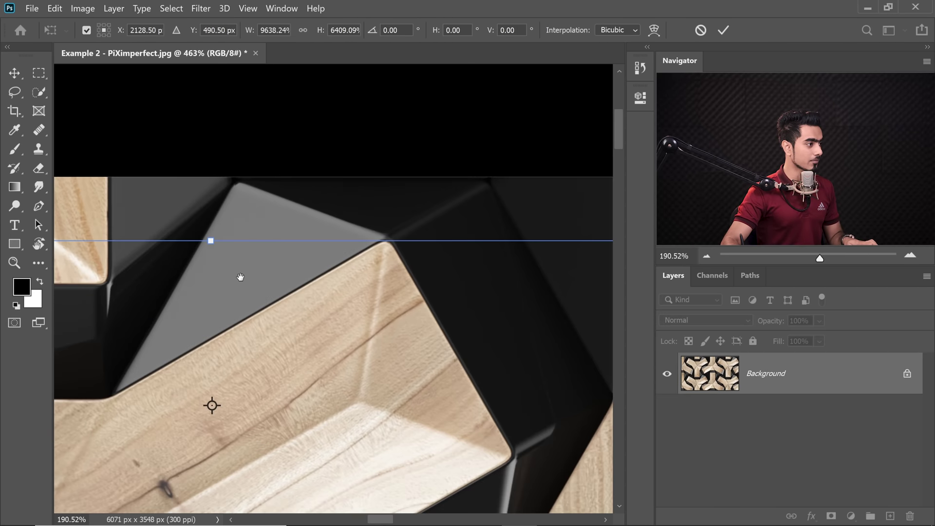
scroll(245, 260, "down", 4)
left_click_drag(368, 300, 335, 352)
scroll(398, 349, "up", 5)
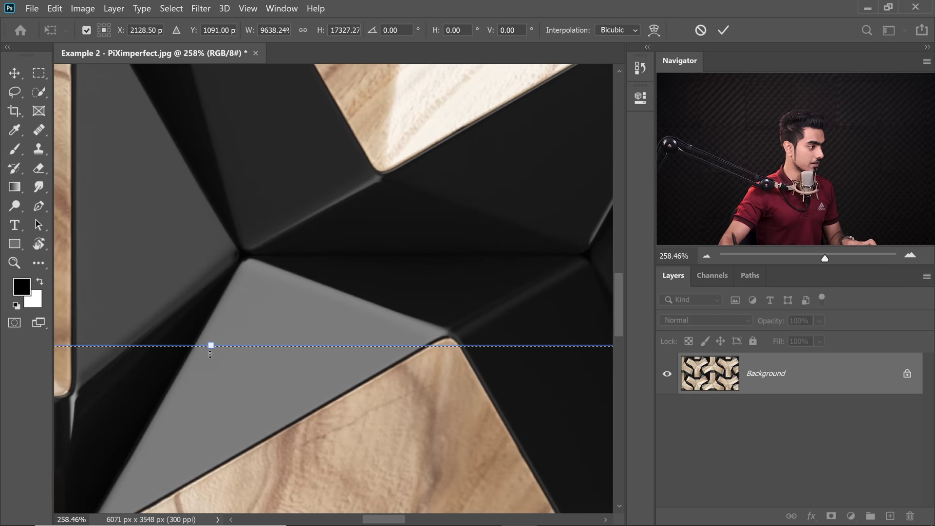
left_click_drag(209, 346, 211, 339)
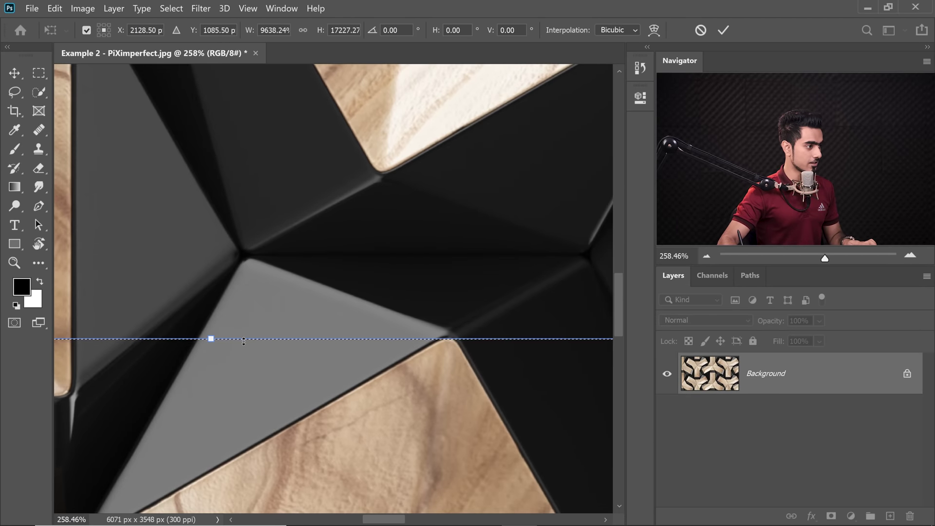
left_click_drag(439, 329, 482, 341)
left_click_drag(297, 382, 263, 350)
scroll(453, 354, "down", 5)
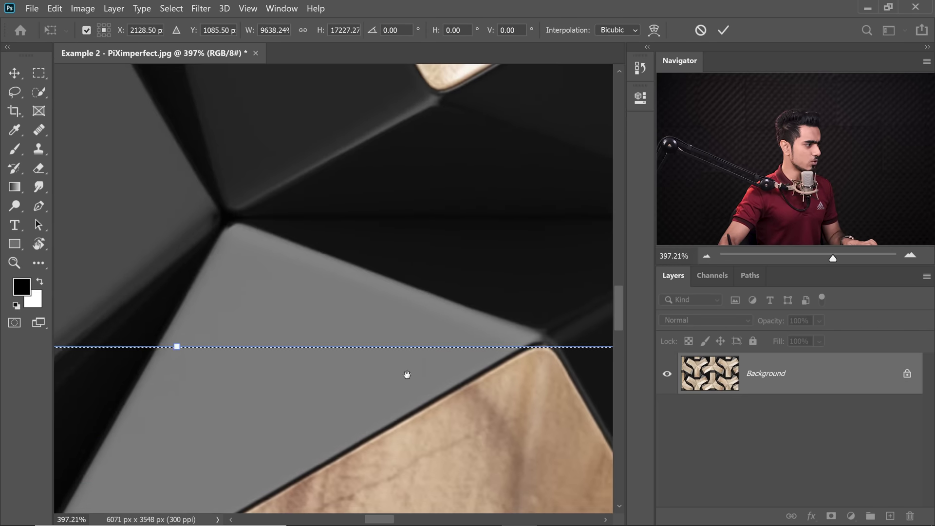
left_click_drag(177, 346, 176, 345)
scroll(319, 277, "down", 1)
scroll(319, 277, "down", 3)
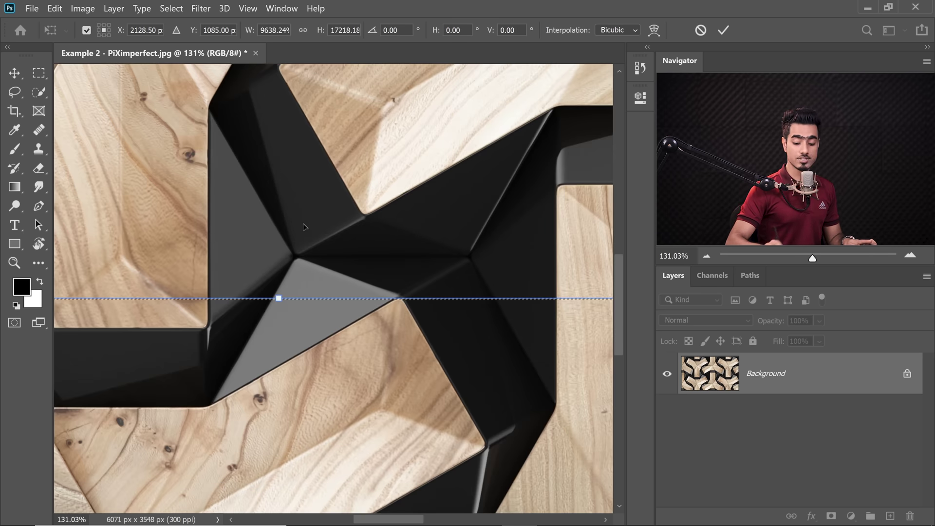
scroll(303, 226, "down", 4)
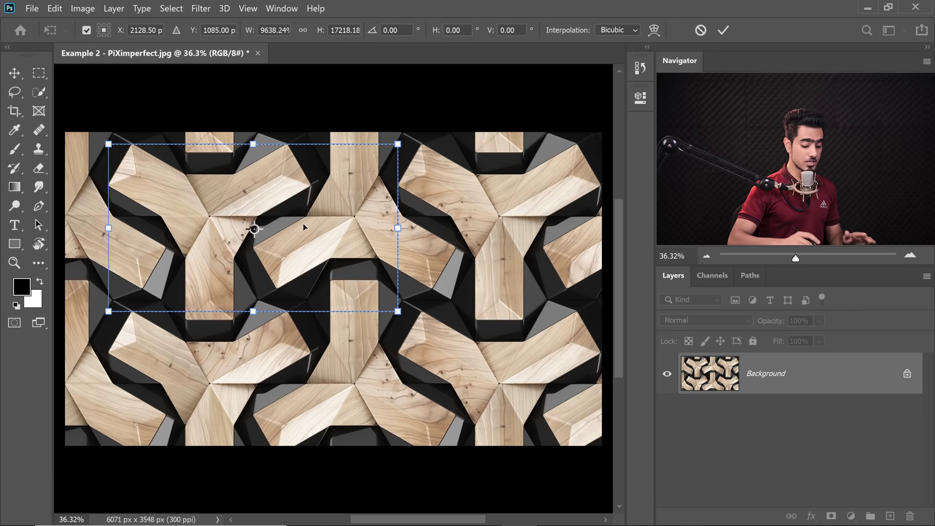
key("Return")
Copy the selected repeat to a new layer and load that layer's outline as a selection
scroll(164, 172, "up", 2)
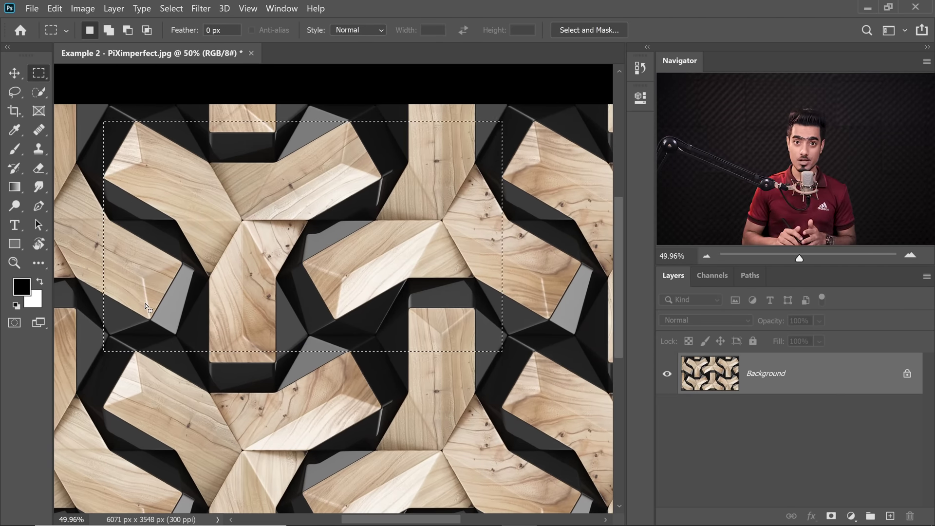
key("ctrl+j")
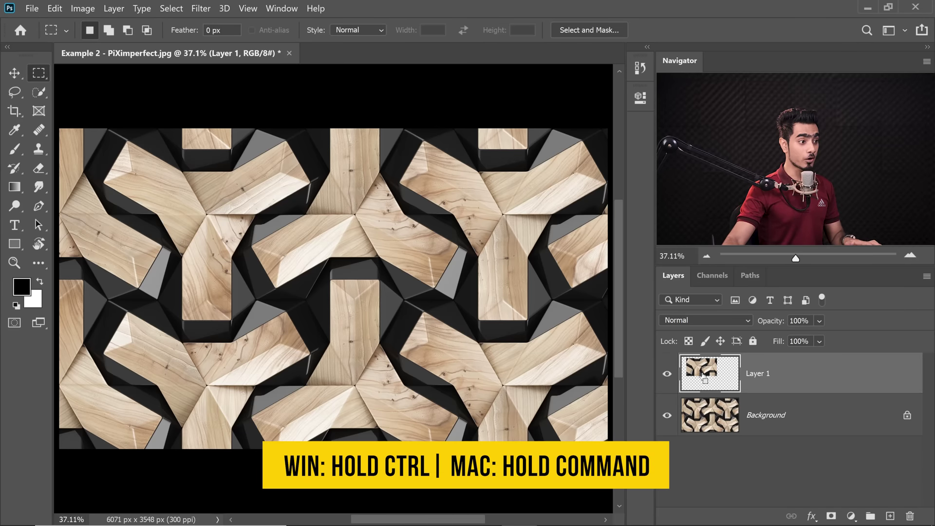
left_click(711, 380, "ctrl")
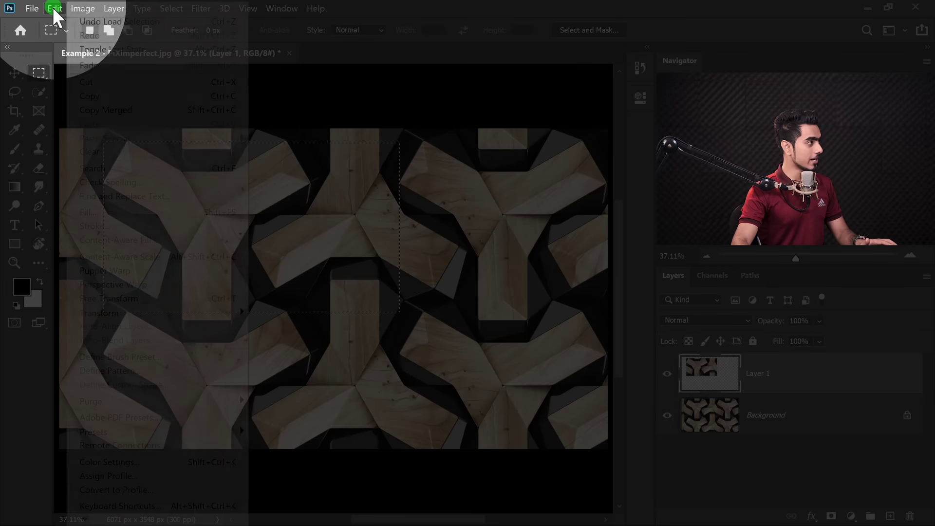
Define the selected wooden tile as a pattern named "Abstract" and deselect
left_click(54, 7)
left_click(110, 371)
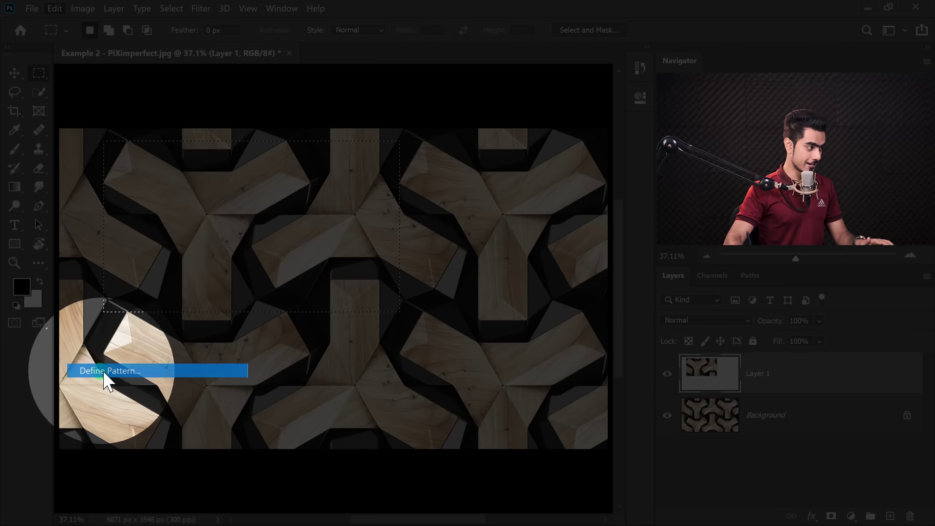
type("A")
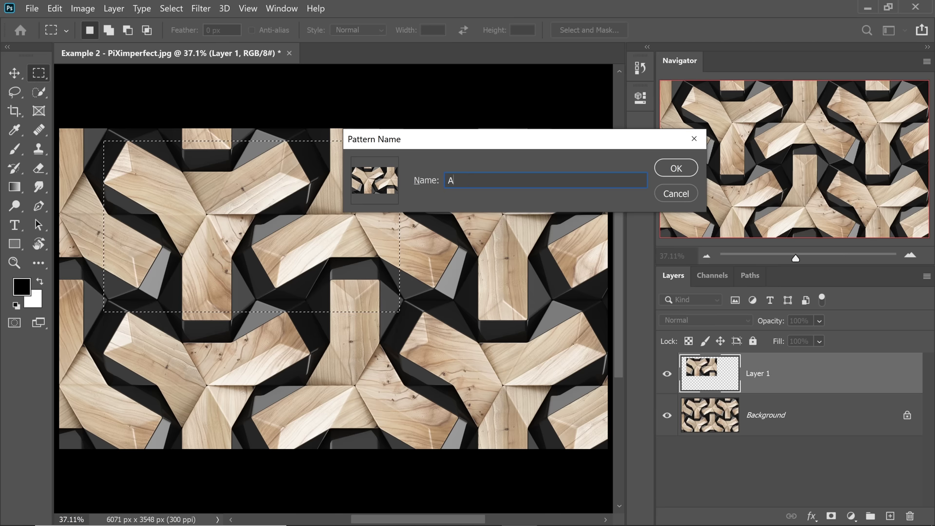
type("bstract")
key("Return")
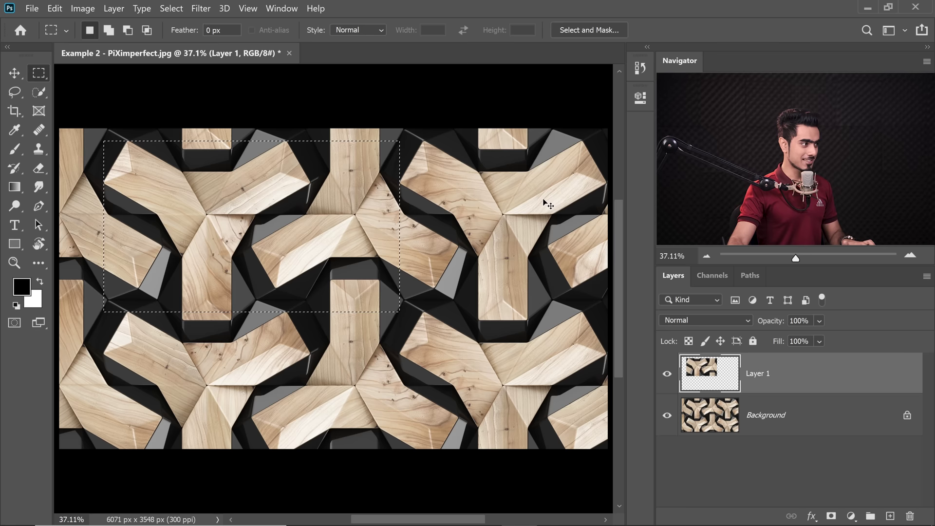
key("ctrl+d")
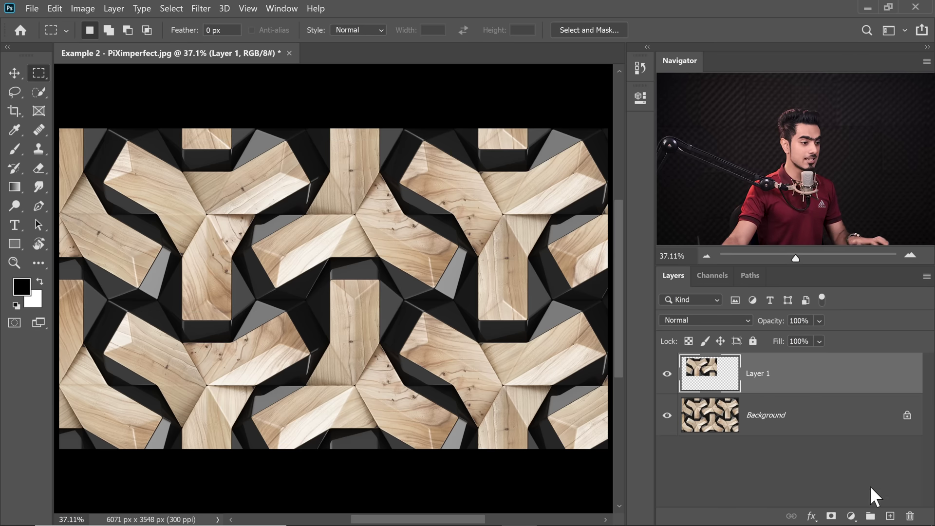
Add a Pattern fill layer with the new wooden pattern and set its scale to 53%
left_click(852, 517)
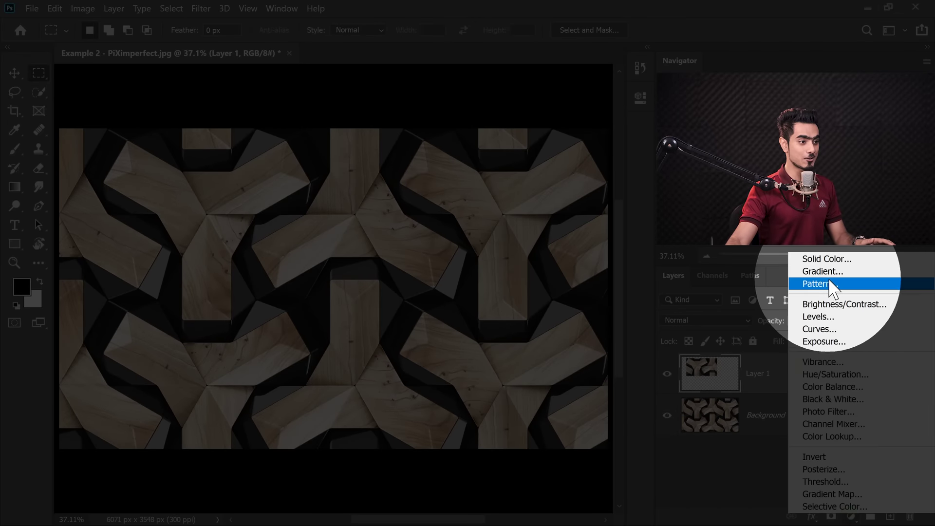
left_click(831, 232)
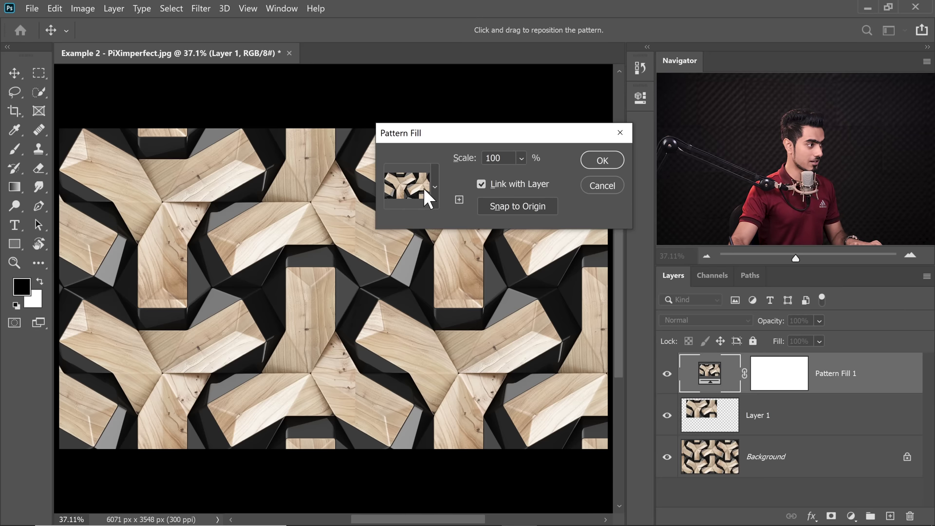
left_click_drag(460, 160, 449, 163)
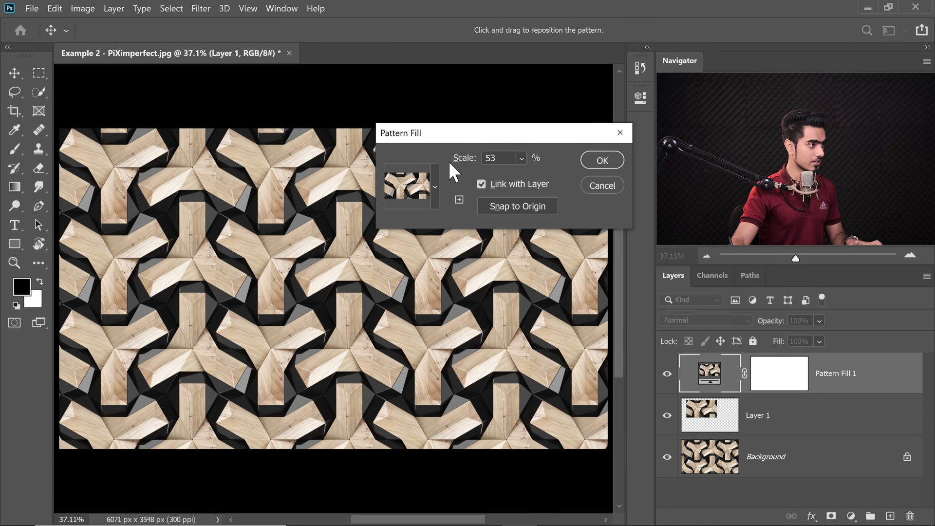
Inspect the wooden pattern's repeats up close and across the canvas for visible seams
left_click_drag(264, 195, 302, 271)
left_click_drag(219, 244, 302, 247)
left_click_drag(252, 288, 492, 282)
left_click_drag(182, 323, 480, 311)
left_click_drag(175, 312, 438, 307)
mouse_move(251, 273)
left_mouse_down()
mouse_move(311, 271)
mouse_move(359, 321)
left_mouse_up()
scroll(359, 322, "down", 8)
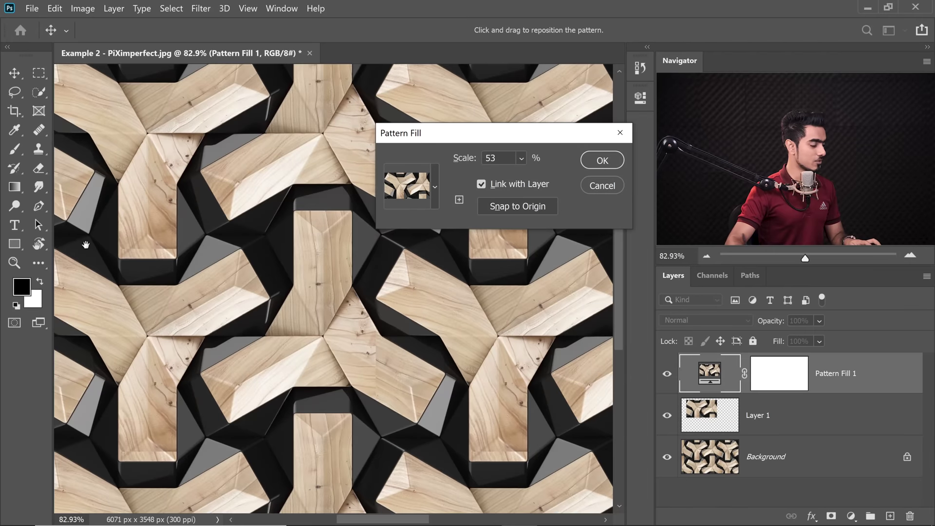
left_click_drag(405, 385, 397, 326)
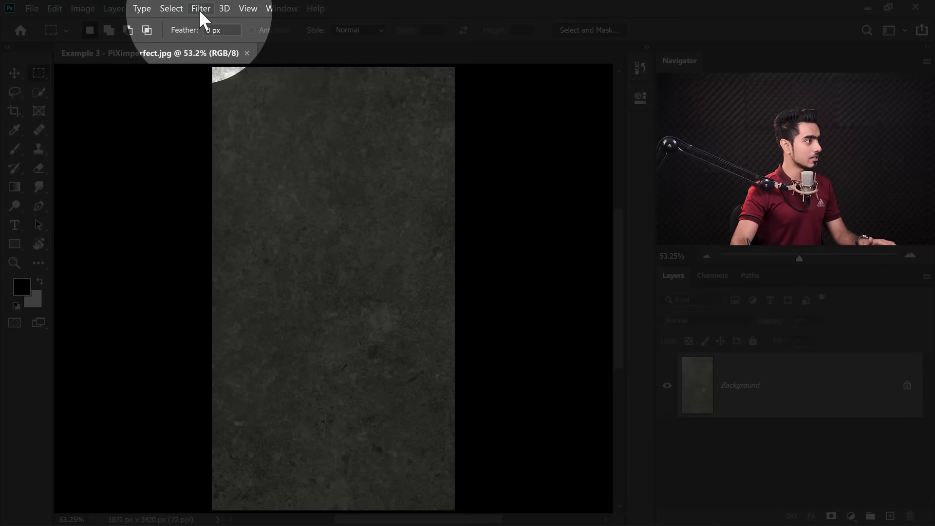
Apply the Offset filter to the concrete texture with Wrap Around, 868 pixels right and 1528 pixels down
left_click(199, 8)
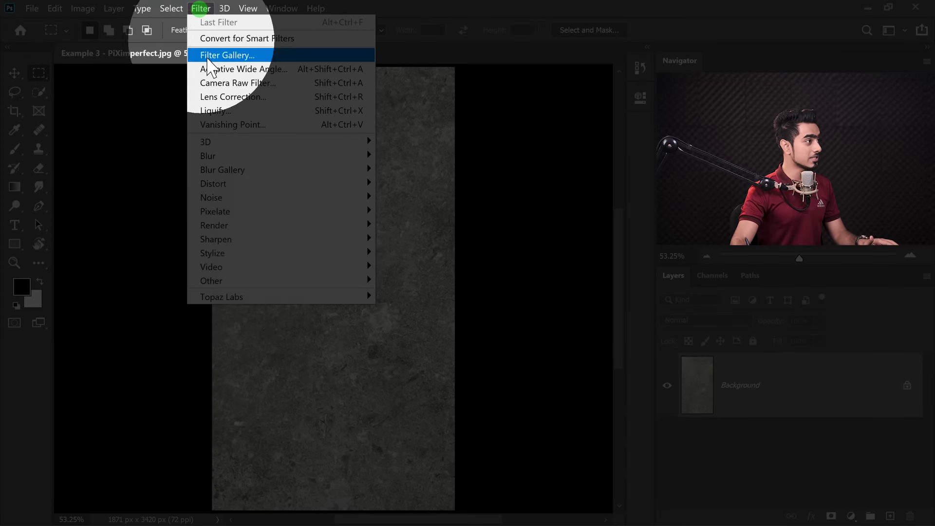
mouse_move(298, 281)
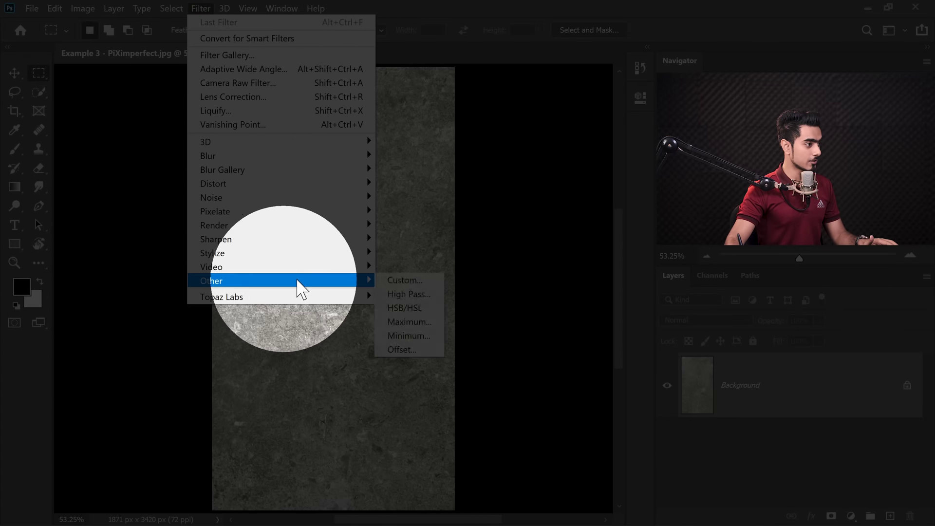
left_click(402, 349)
scroll(386, 196, "up", 5)
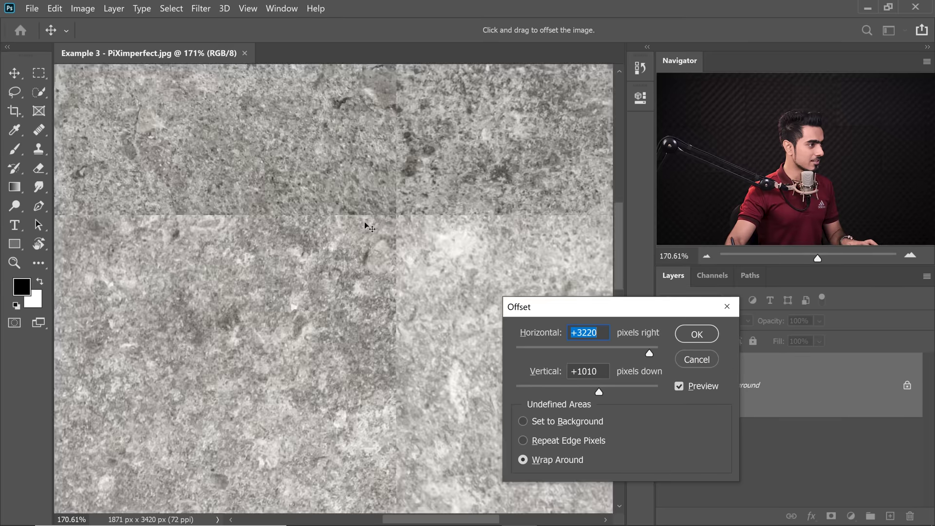
scroll(418, 222, "down", 7)
scroll(341, 222, "up", 2)
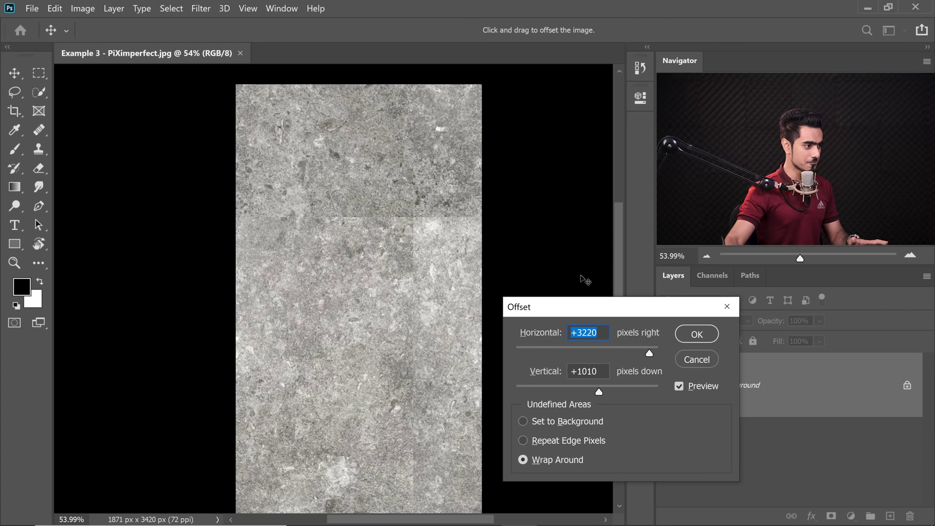
mouse_move(600, 346)
left_mouse_down()
mouse_move(591, 346)
mouse_move(603, 350)
left_mouse_up()
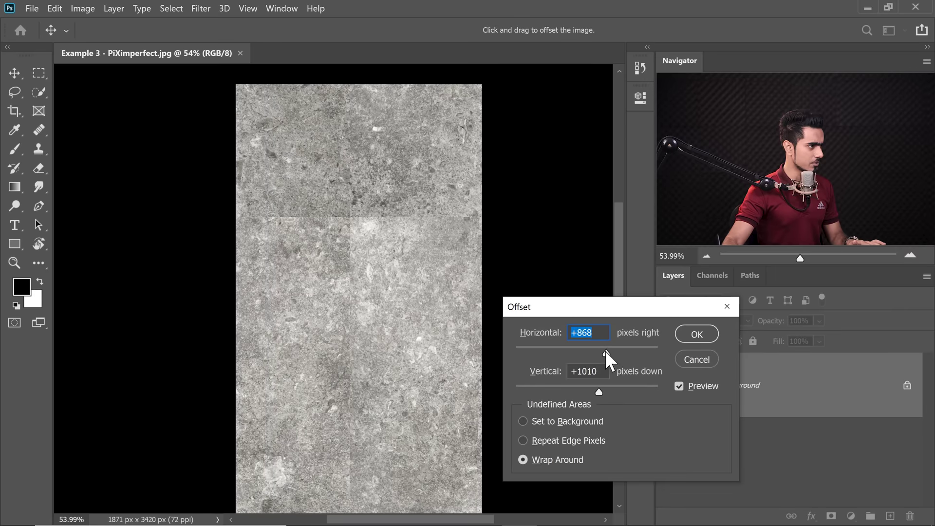
scroll(360, 222, "up", 3)
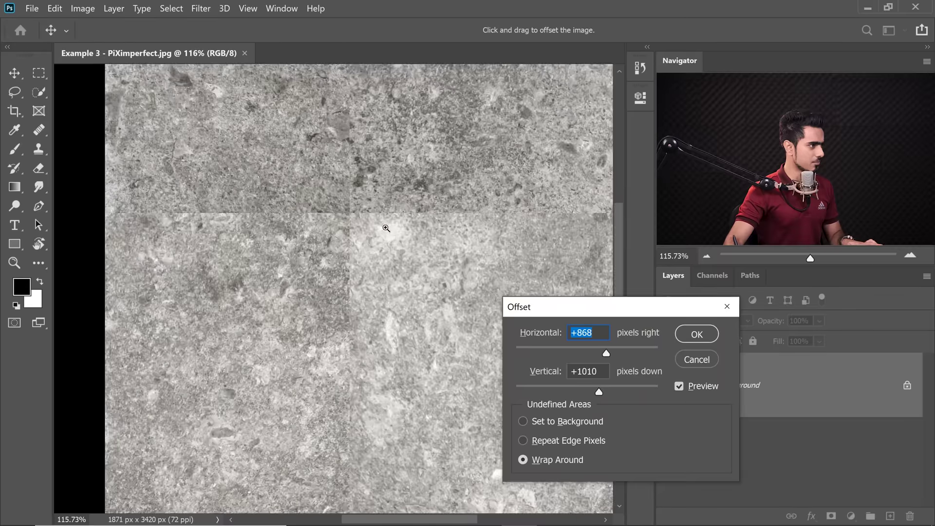
scroll(386, 228, "down", 3)
left_click_drag(599, 392, 610, 388)
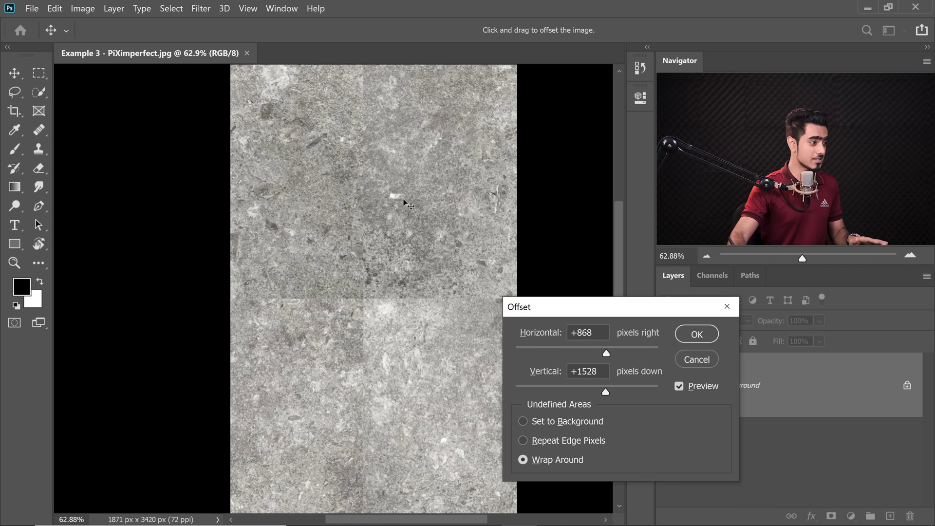
left_click(697, 334)
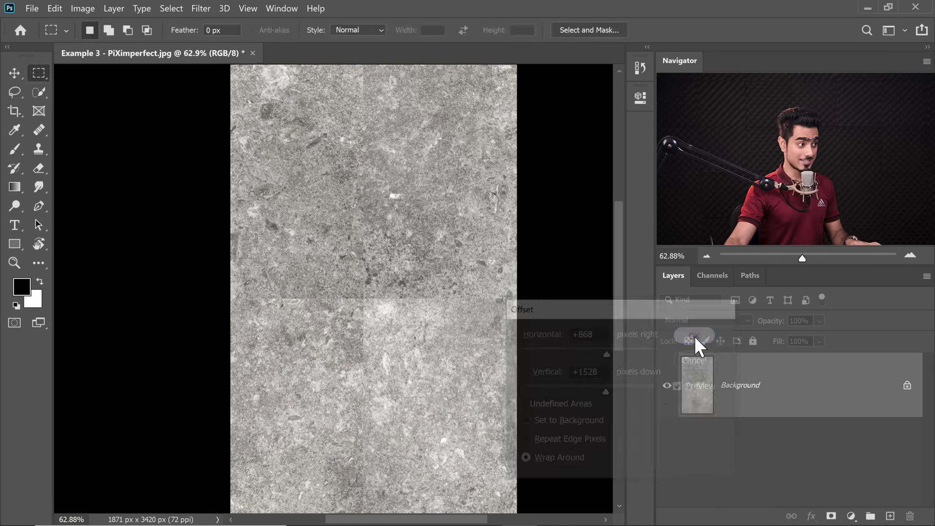
Select a thin rectangular band spanning the full image width along the horizontal seam
left_click_drag(339, 300, 366, 306)
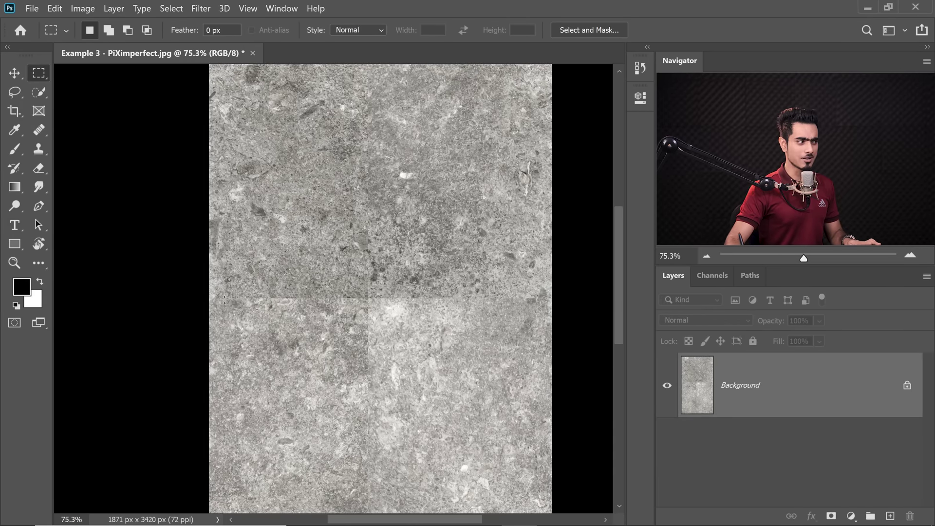
left_click_drag(386, 240, 366, 219)
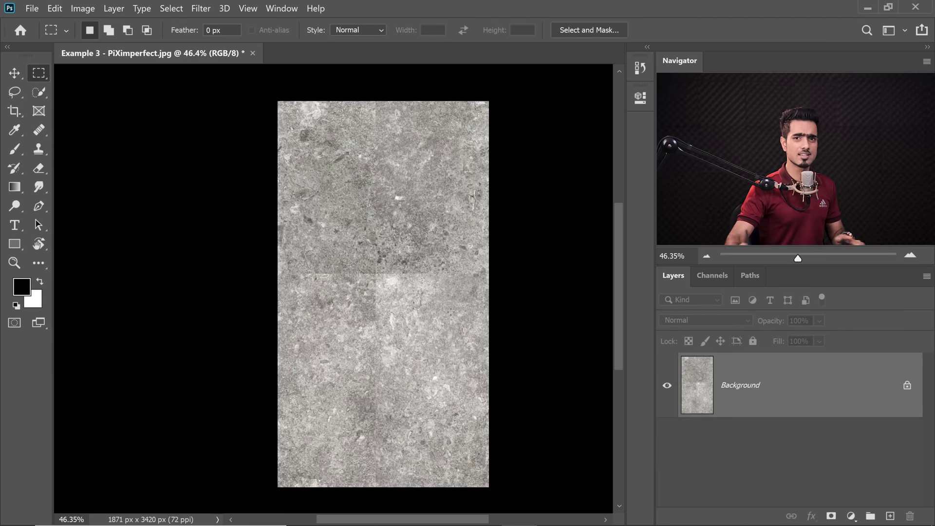
left_click_drag(432, 209, 480, 222)
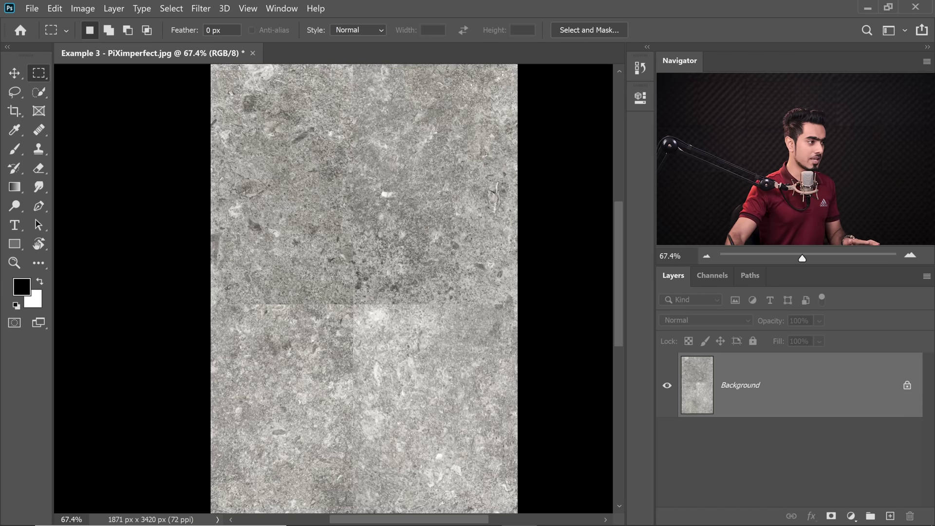
left_click_drag(384, 315, 388, 290)
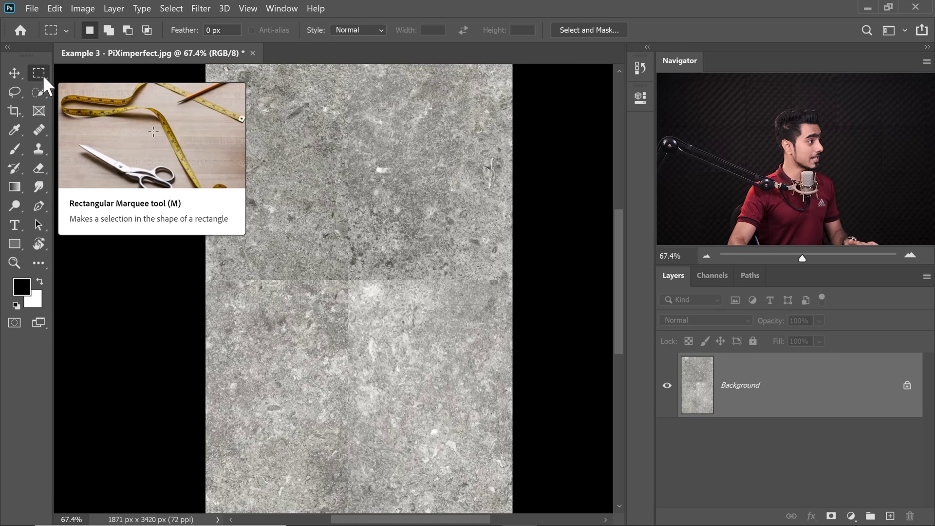
left_click_drag(201, 271, 538, 286)
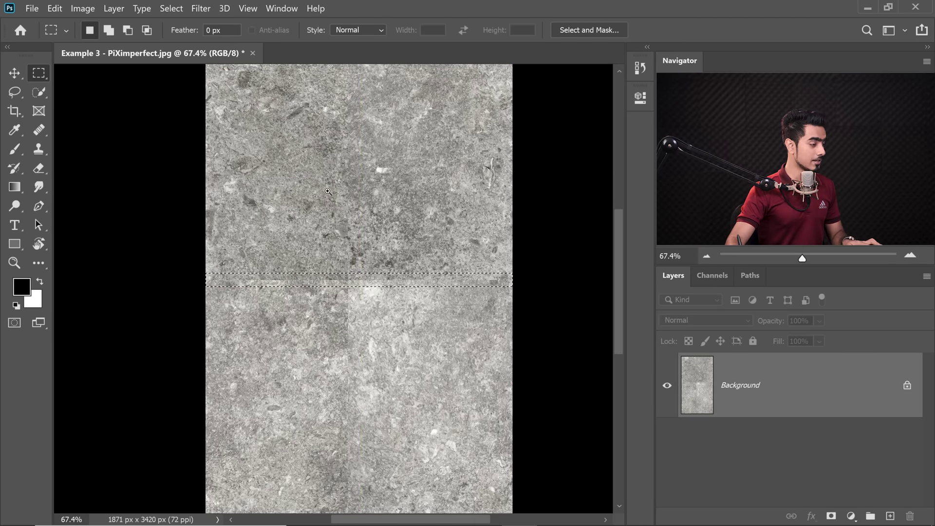
key("ctrl+0")
scroll(332, 193, "down", 1)
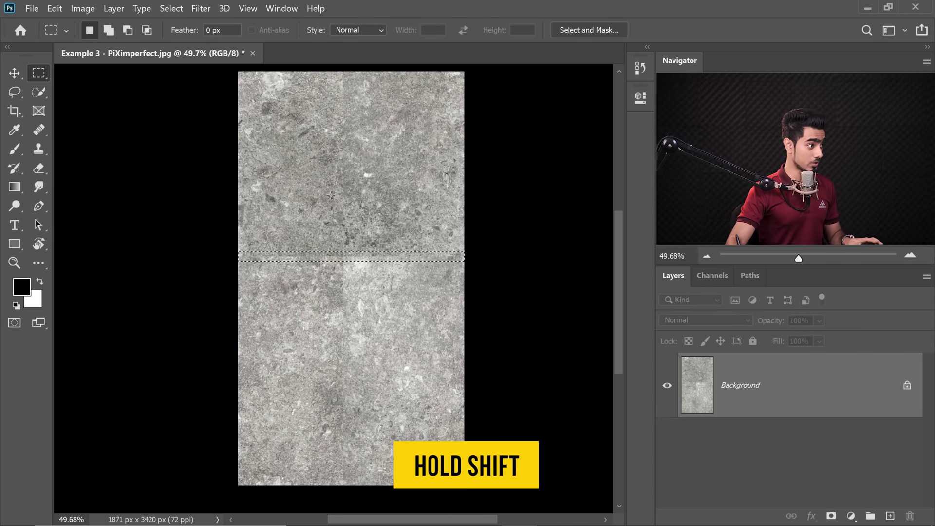
Add a full-height band over the vertical seam and the bright patch beside the seam crossing to the selection
key("shift")
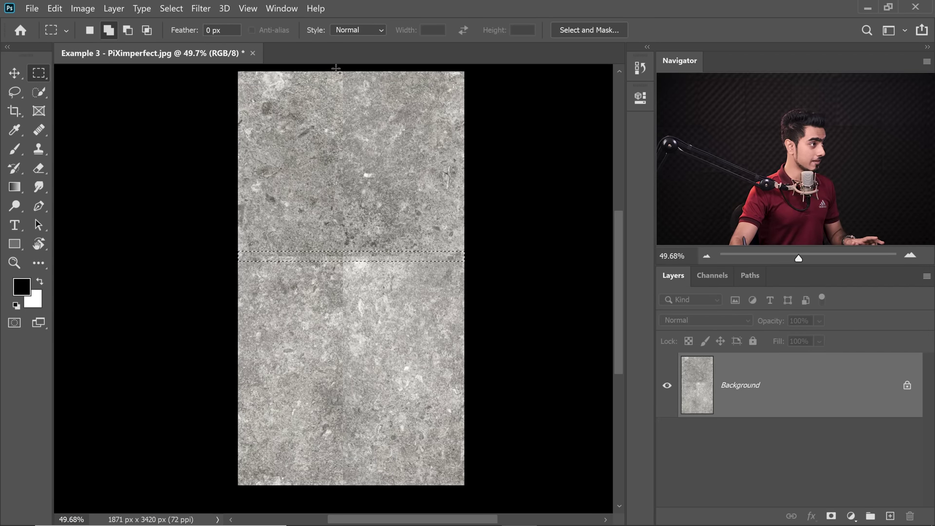
left_click_drag(337, 72, 352, 501)
left_click_drag(355, 72, 386, 68)
left_click_drag(322, 122, 336, 161)
left_click_drag(397, 487, 342, 276)
scroll(367, 331, "up", 3)
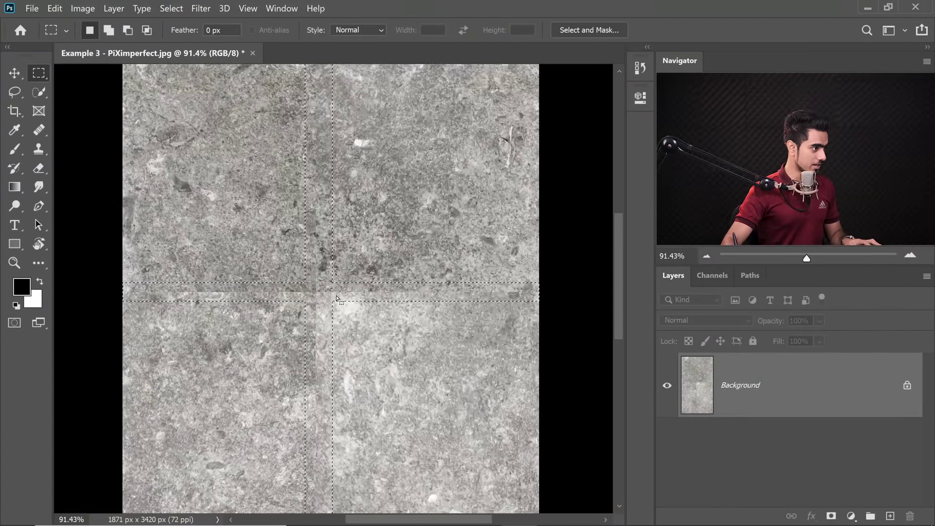
left_click_drag(374, 334, 373, 248)
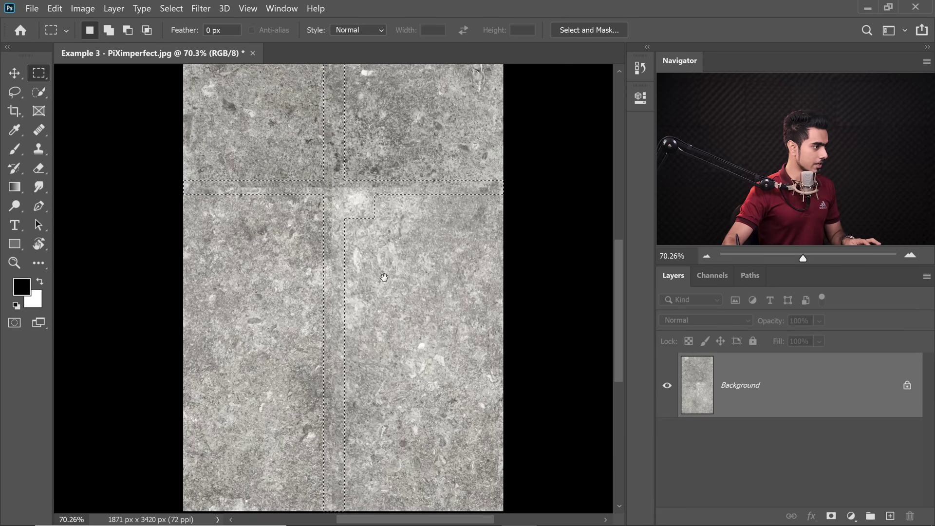
scroll(373, 249, "down", 3)
key("ctrl+0")
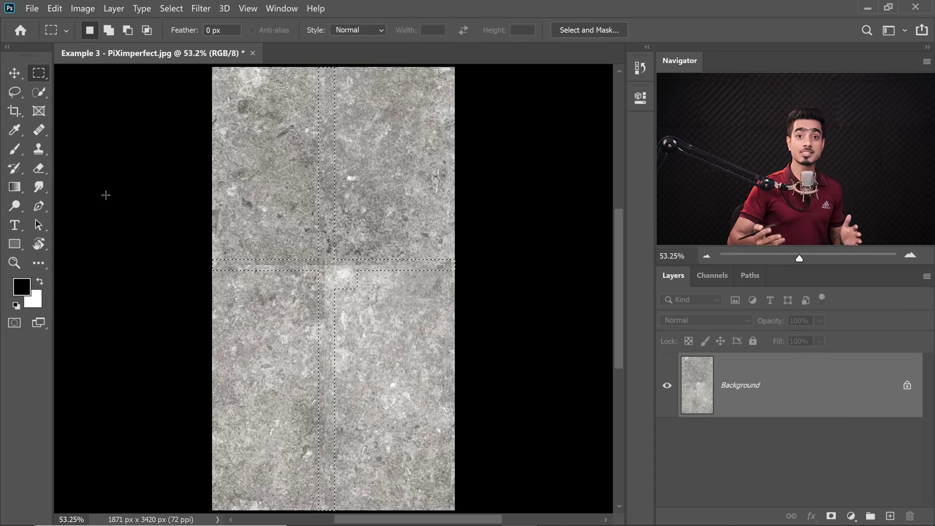
Replace the selected seam areas using Content-Aware Fill with output to the current layer
left_click(55, 8)
left_click(117, 239)
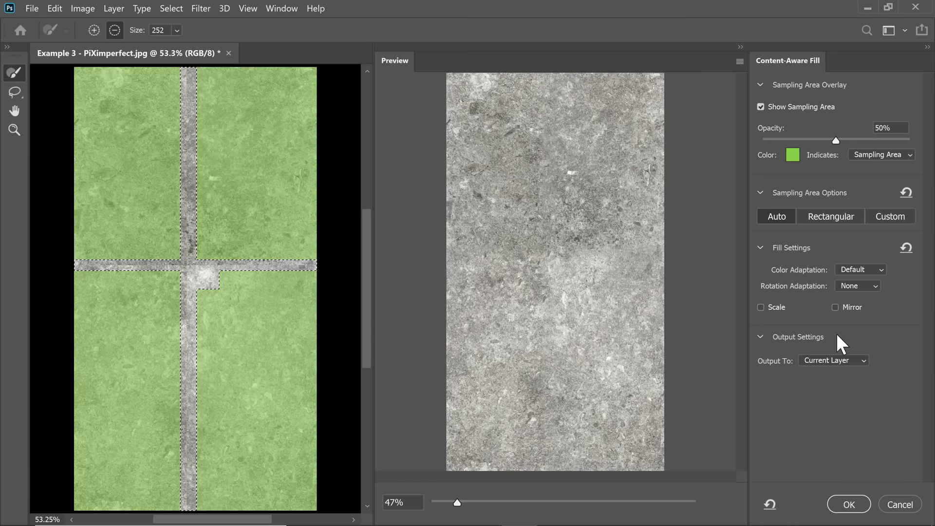
left_click(848, 506)
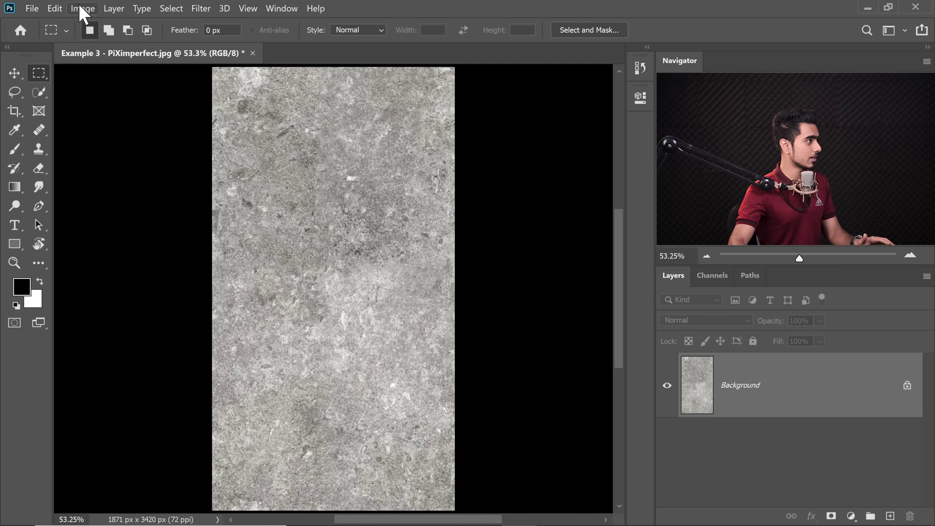
Define the whole concrete image as a pattern named "Concrete Wall Draft 1"
left_click(54, 7)
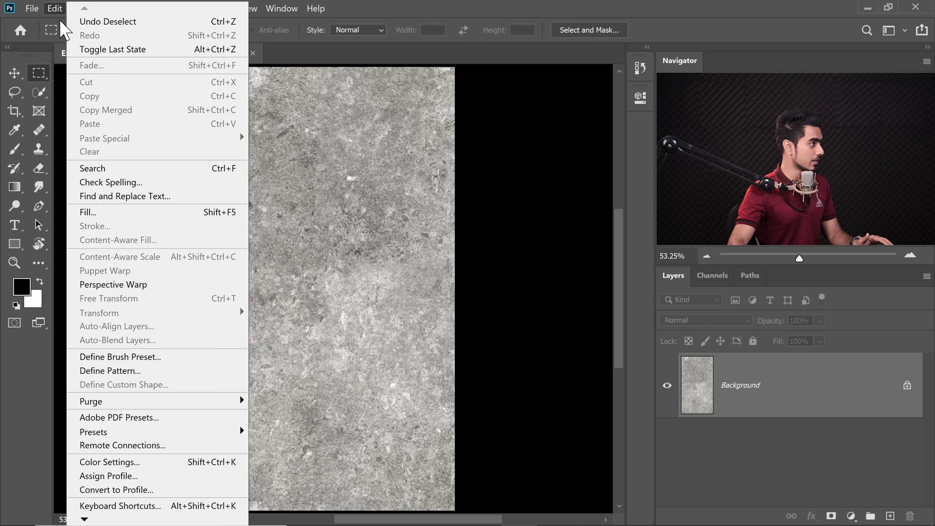
left_click(119, 370)
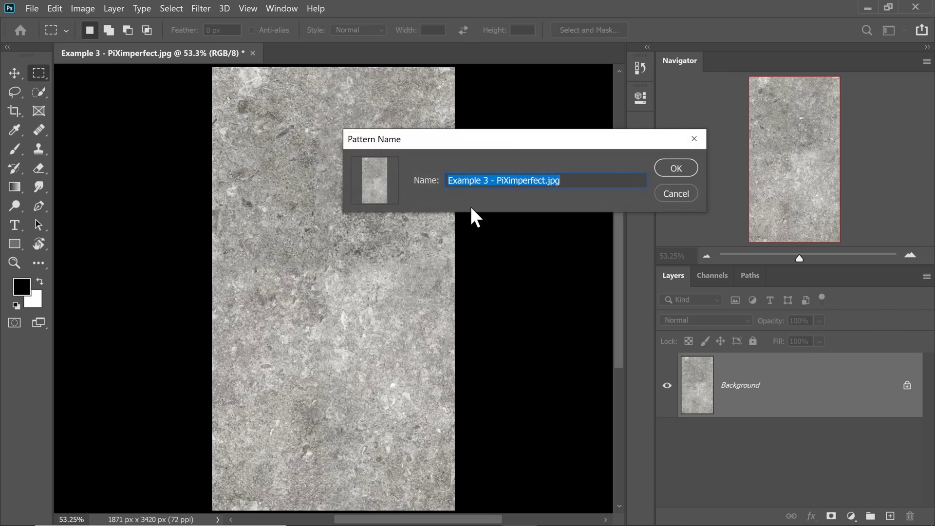
type("Concrete Wall Draft 1")
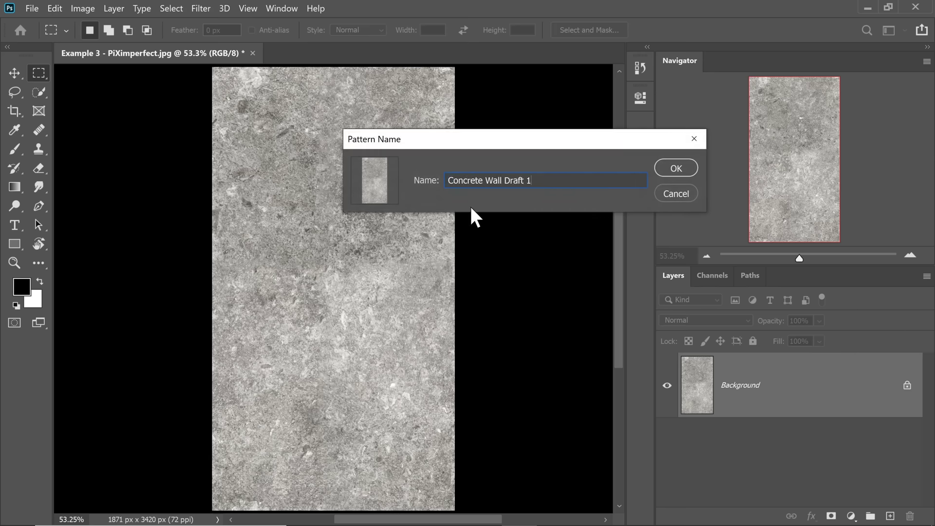
key("Return")
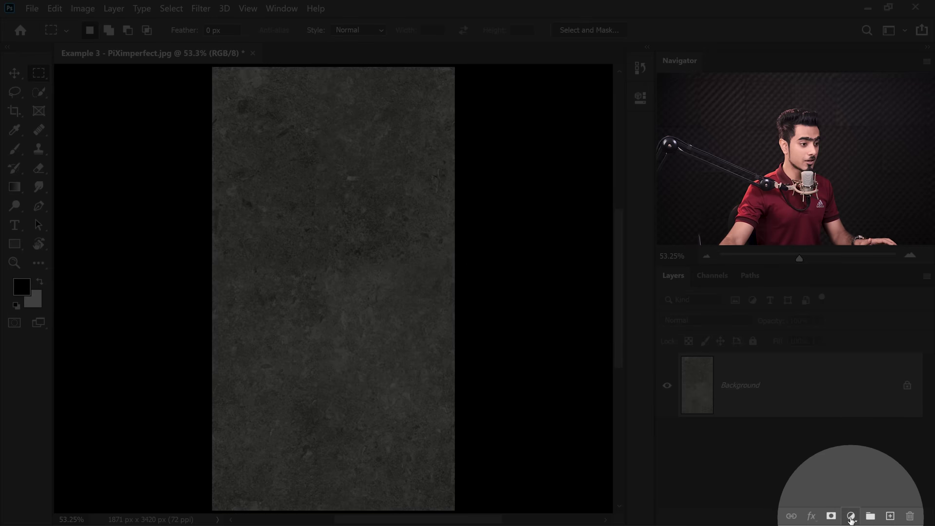
Preview the new concrete pattern as a Pattern fill at 40% scale, check its repetition, and cancel the fill
left_click(851, 516)
left_click(823, 288)
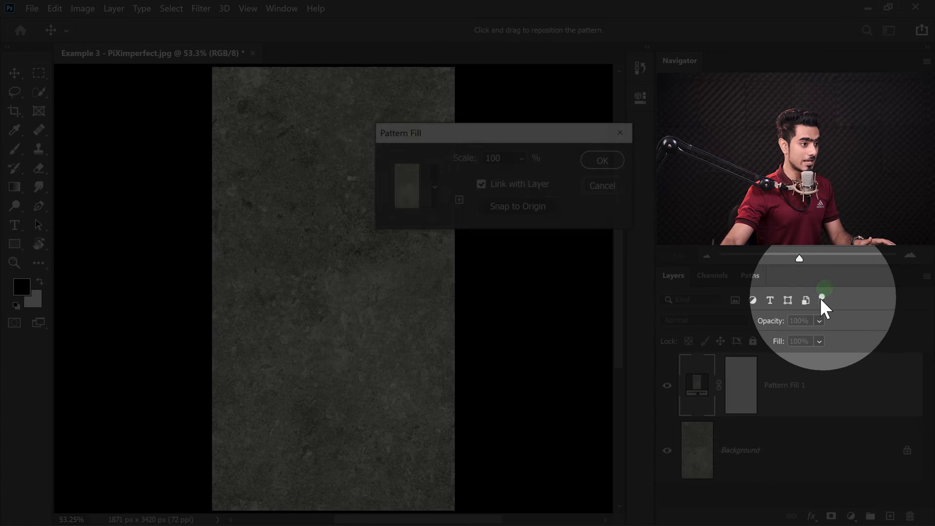
key("Tab")
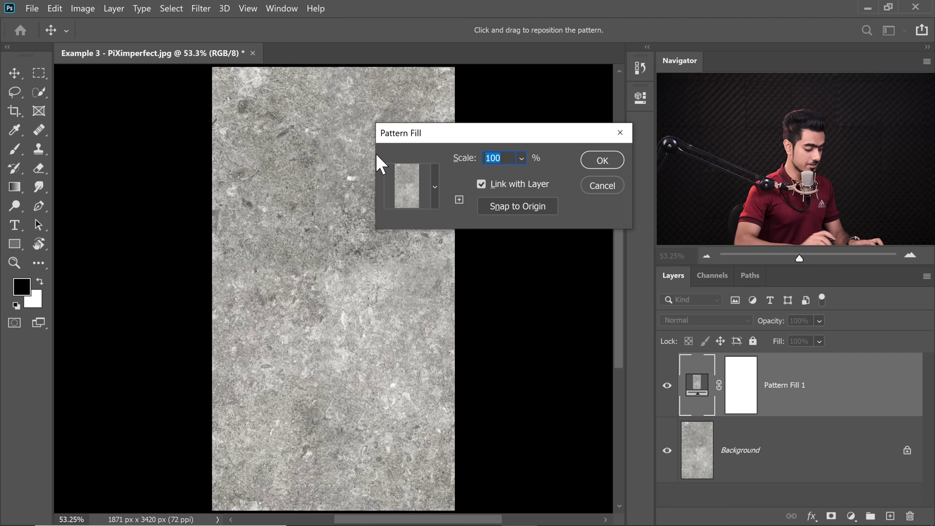
type("40")
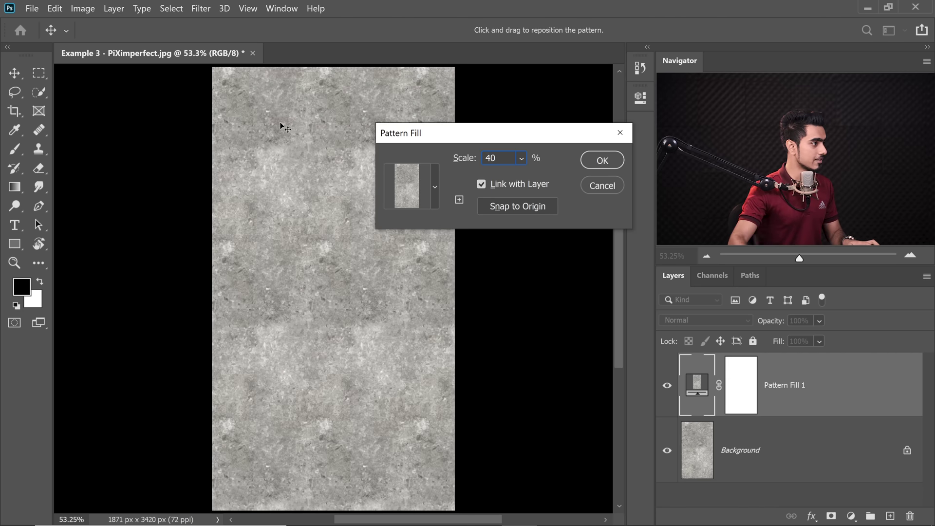
mouse_move(340, 290)
left_mouse_down()
mouse_move(394, 279)
mouse_move(333, 294)
left_mouse_up()
left_click_drag(325, 221, 314, 246)
left_click(602, 185)
Outline the bright patch at the concrete texture's upper-left corner with the Lasso tool
left_click_drag(369, 158, 365, 158)
left_click_drag(338, 150, 353, 262)
left_click_drag(302, 170, 315, 170)
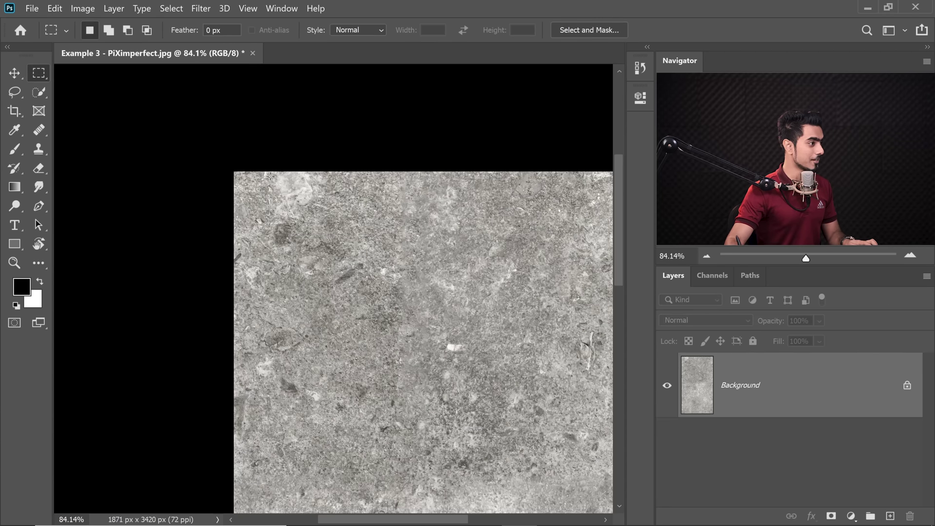
left_click(38, 73)
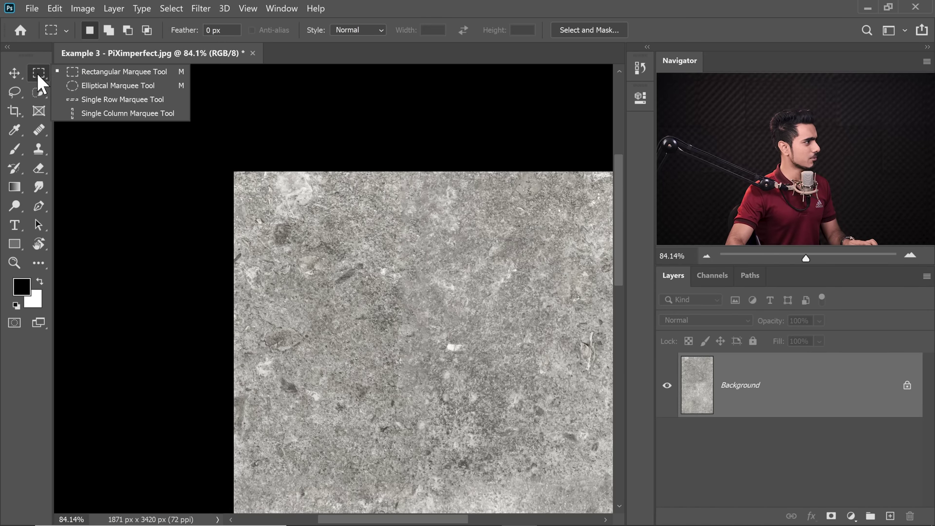
left_click(22, 88)
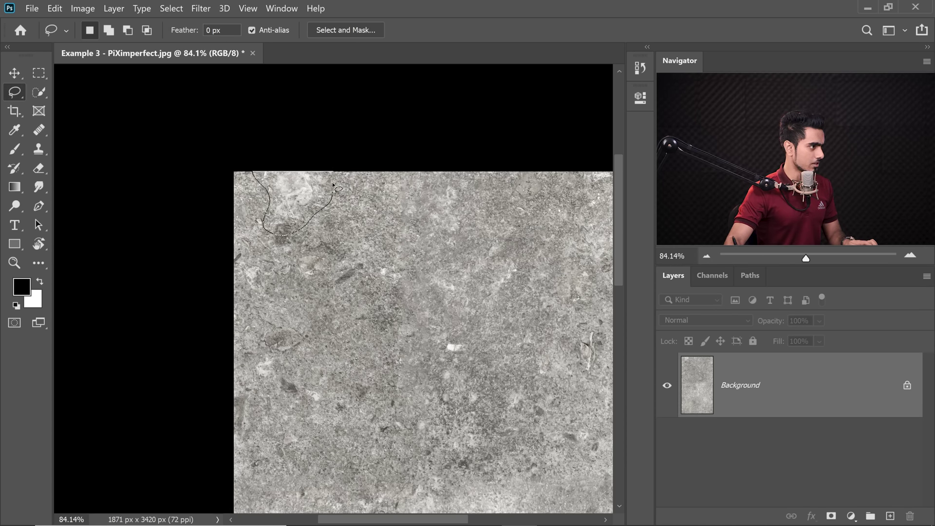
left_click_drag(333, 185, 259, 159)
Add the two bright patches just below the texture's centre and the small white spot beneath them to the lasso selection
left_click_drag(365, 196, 332, 196)
mouse_move(391, 251)
left_mouse_down()
mouse_move(364, 252)
mouse_move(428, 279)
mouse_move(387, 264)
mouse_move(413, 254)
left_mouse_up()
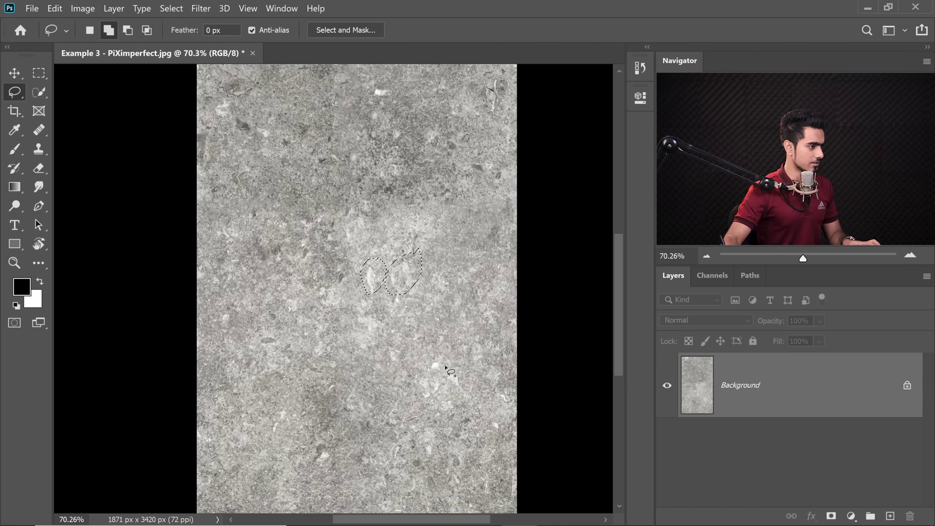
left_click_drag(453, 363, 437, 365)
mouse_move(300, 96)
left_mouse_down()
mouse_move(341, 97)
mouse_move(317, 93)
left_mouse_up()
key("ctrl+0")
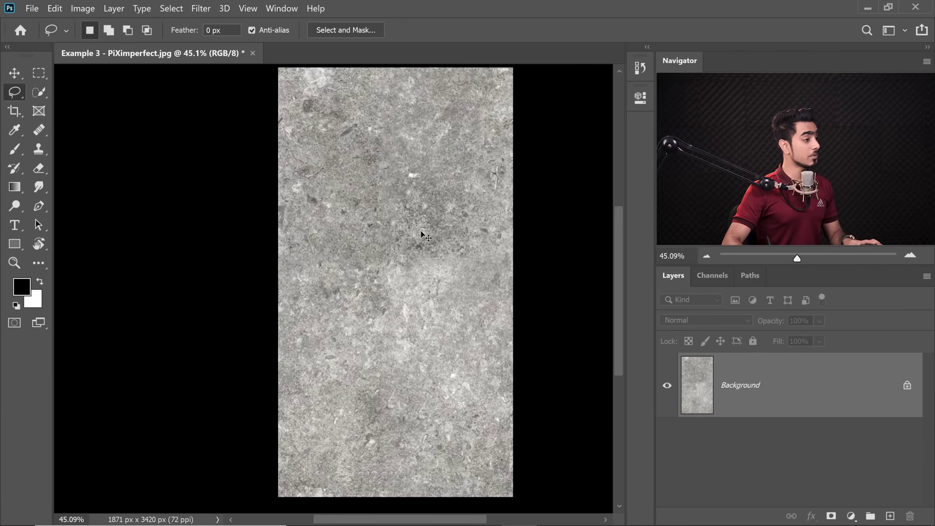
Replace the selected bright patches using Content-Aware Fill with automatic sampling, output to the current layer, and clear the selection
left_click(56, 8)
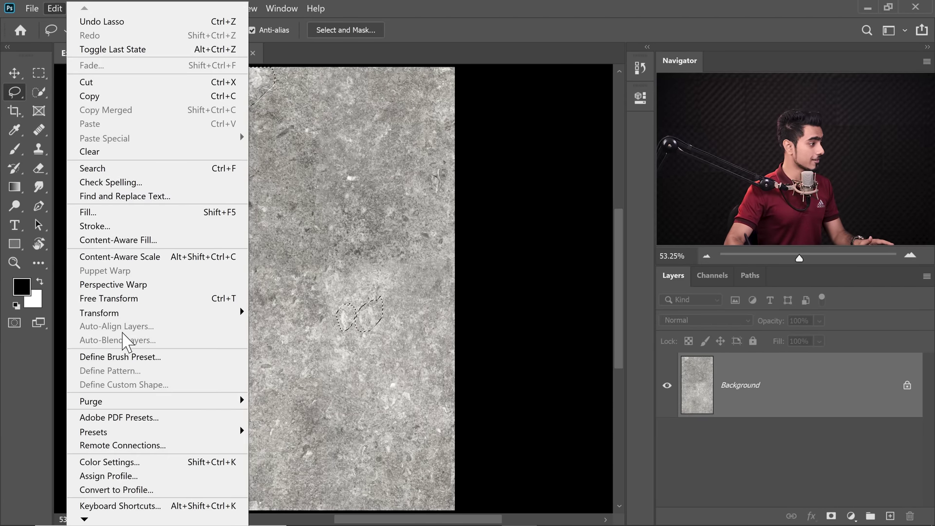
left_click(142, 241)
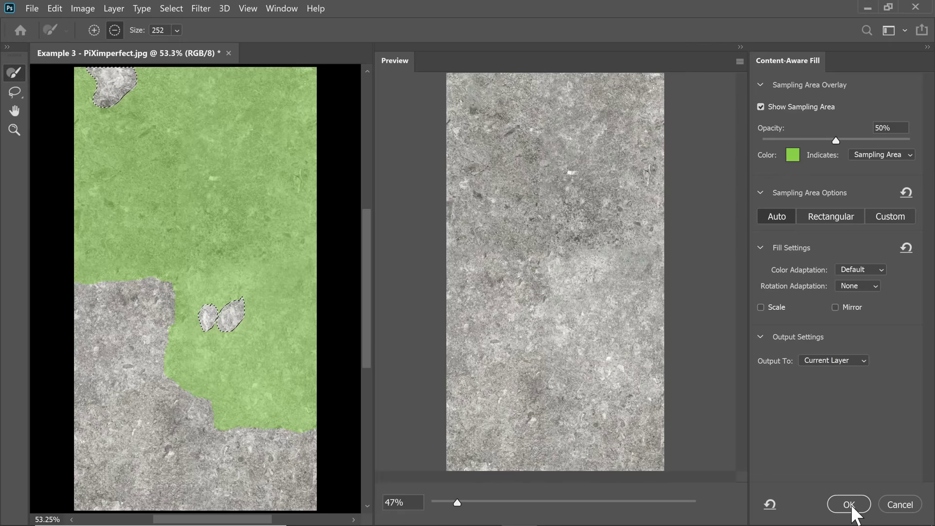
left_click(849, 505)
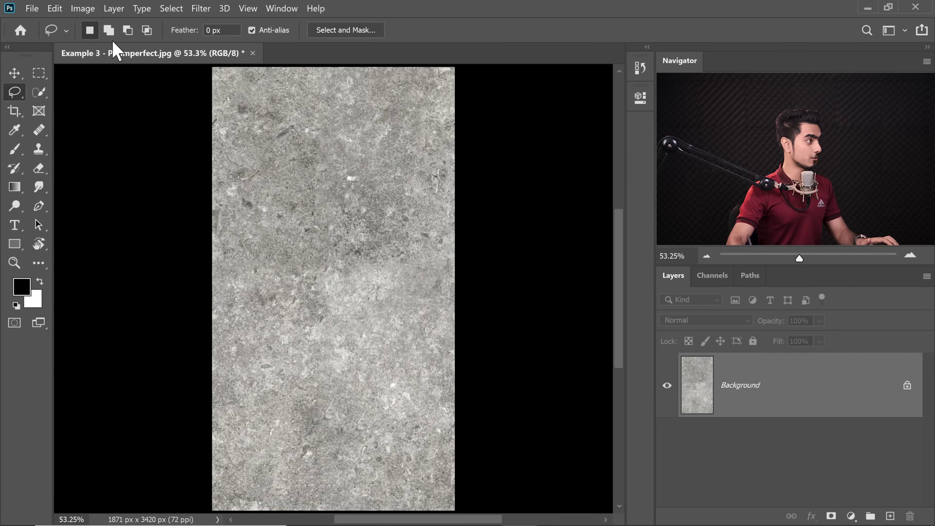
Define the whole retouched concrete image as a pattern named "Concrete Wall Finish"
left_click(55, 9)
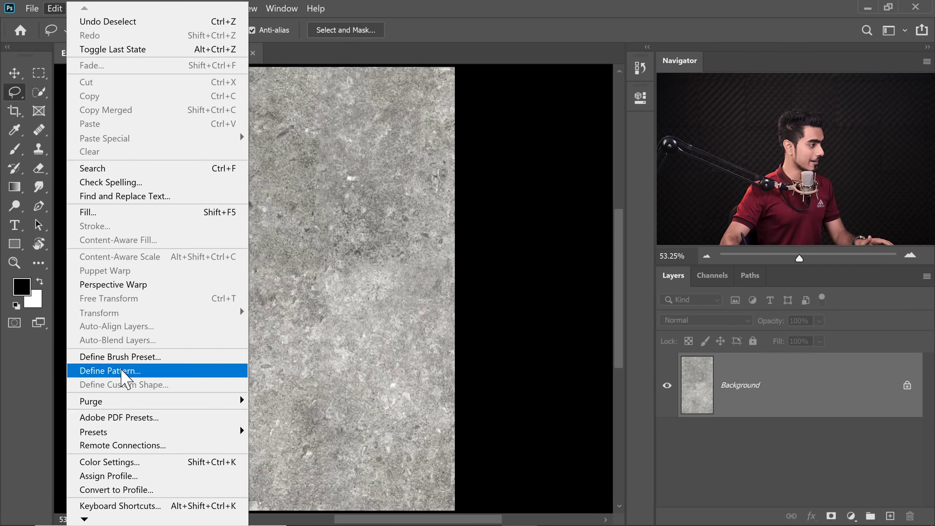
left_click(224, 371)
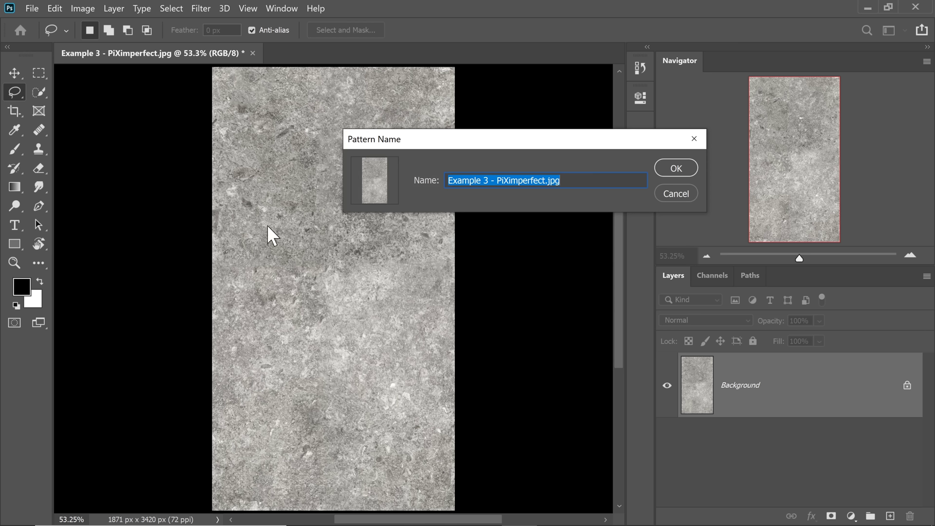
type("C")
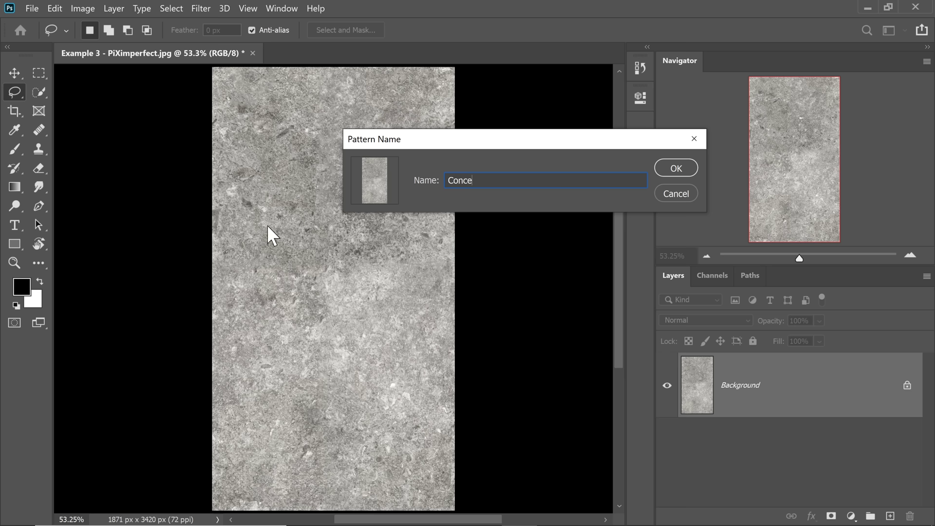
type("oncrete Wall Finish")
key("Return")
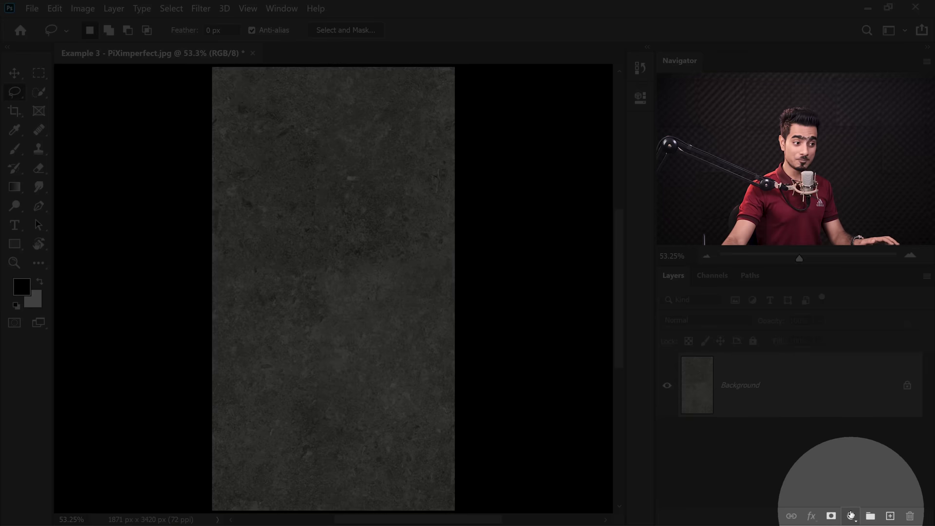
Preview the new concrete pattern as a Pattern fill at 40% scale, repositioning it to examine seams and repetition
left_click(852, 516)
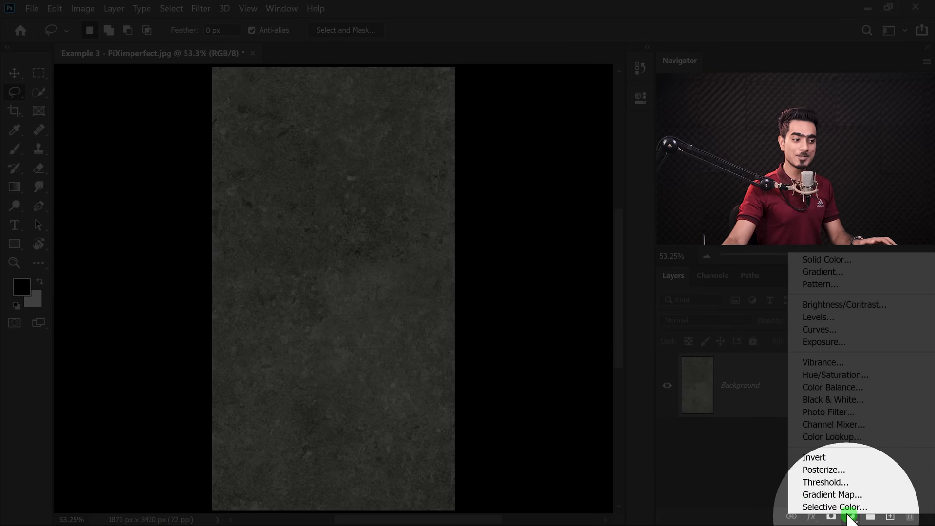
left_click(825, 285)
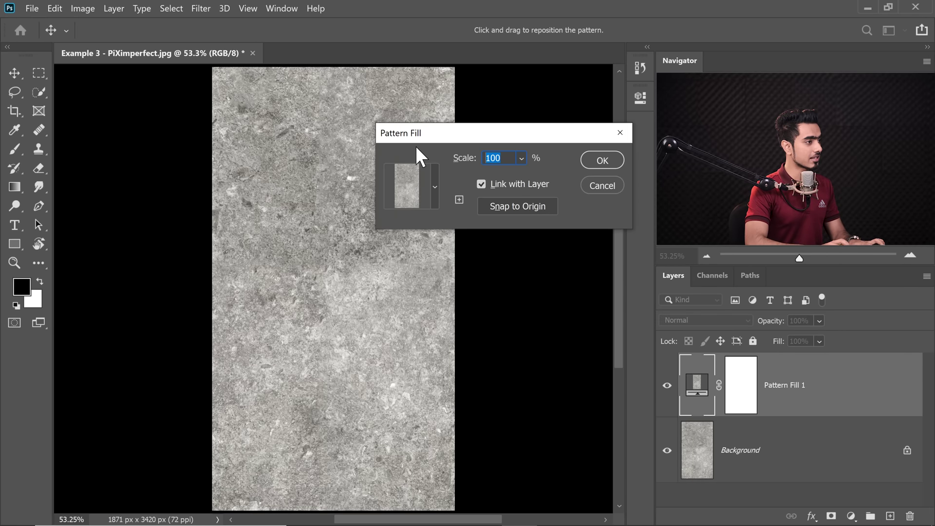
type("40")
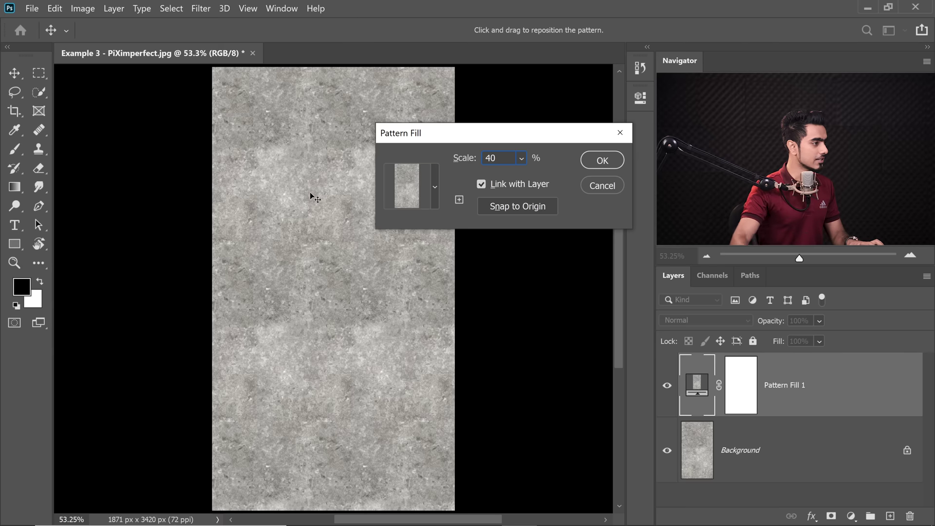
left_click_drag(286, 211, 324, 333)
left_click_drag(364, 298, 389, 303)
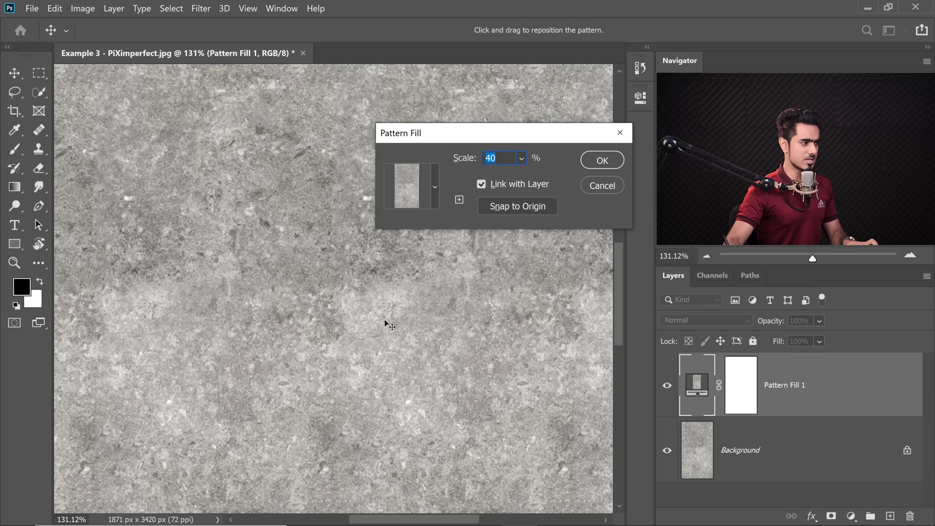
left_click_drag(417, 334, 397, 340)
scroll(392, 336, "down", 5)
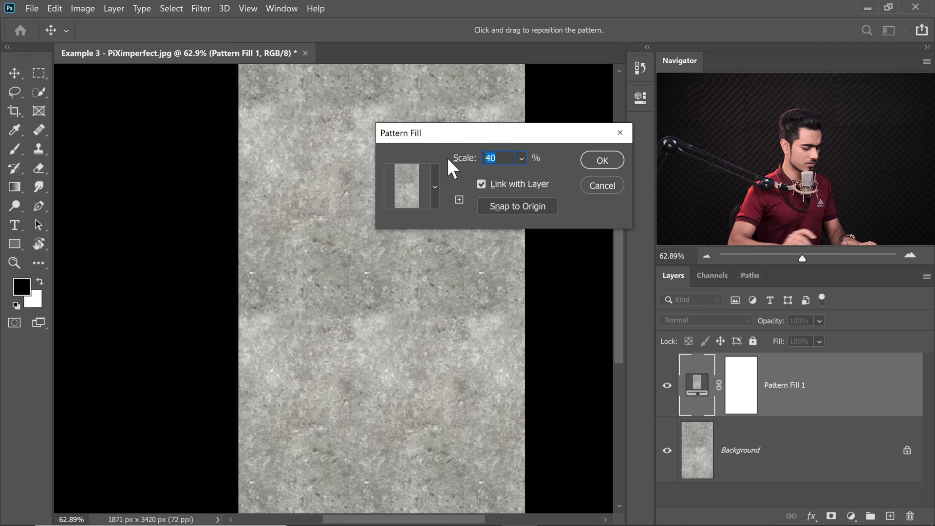
Set the Pattern fill preview to 60% scale, shift the pattern to examine its repetition, and cancel the fill
type("60")
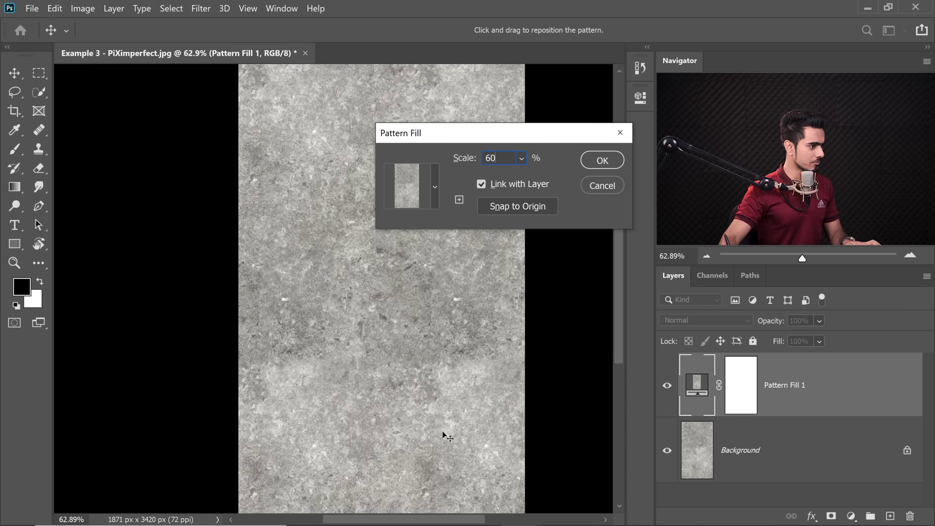
left_click_drag(443, 435, 519, 399)
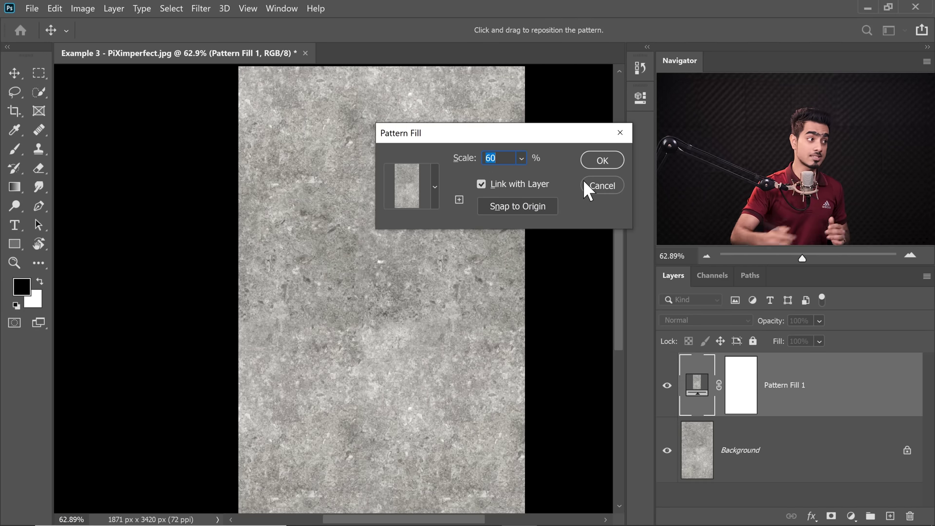
left_click(603, 186)
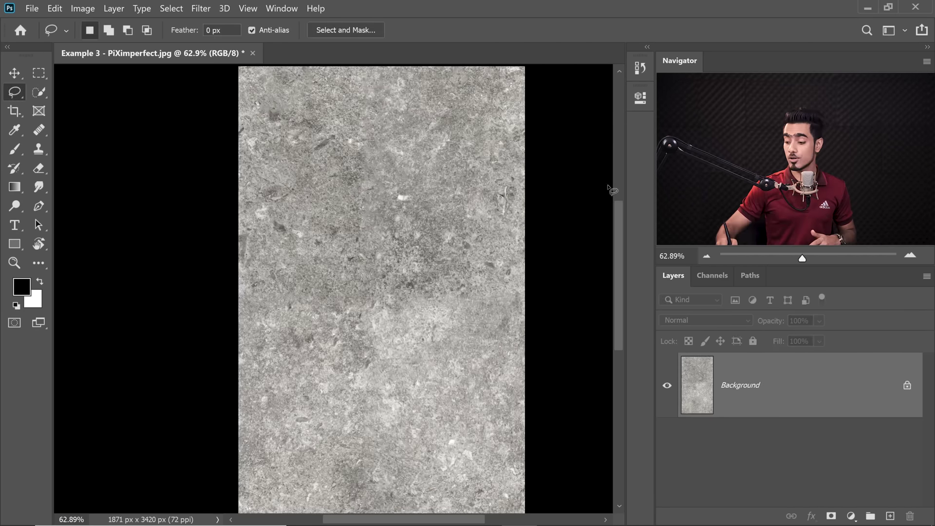